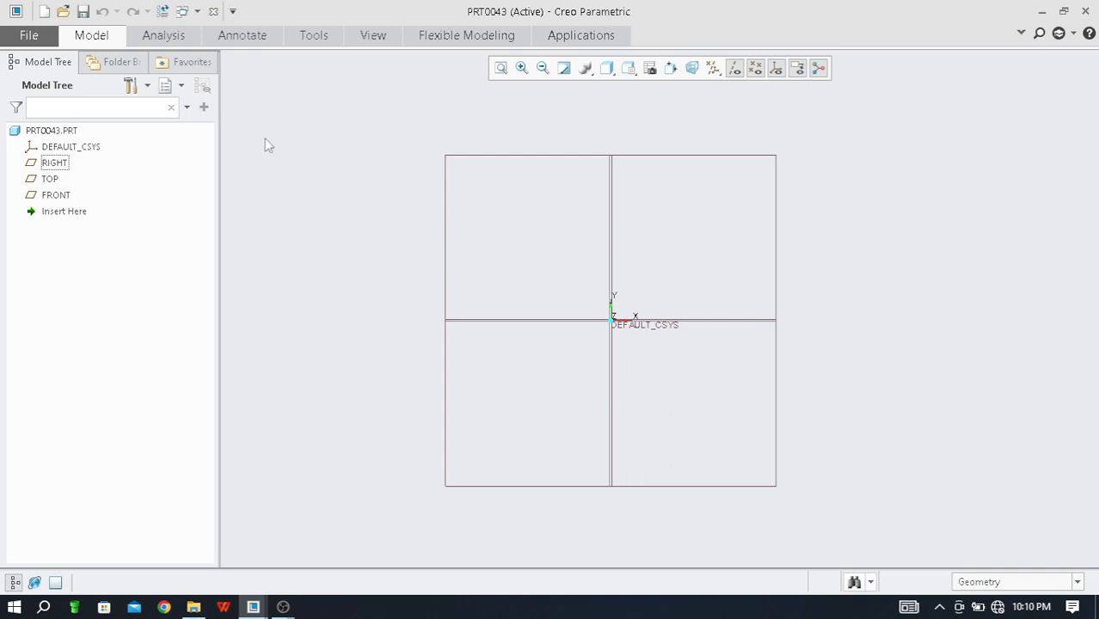
Create a new solid part without the default template, using the mmns_harn_part template
left_click(30, 35)
left_click(36, 64)
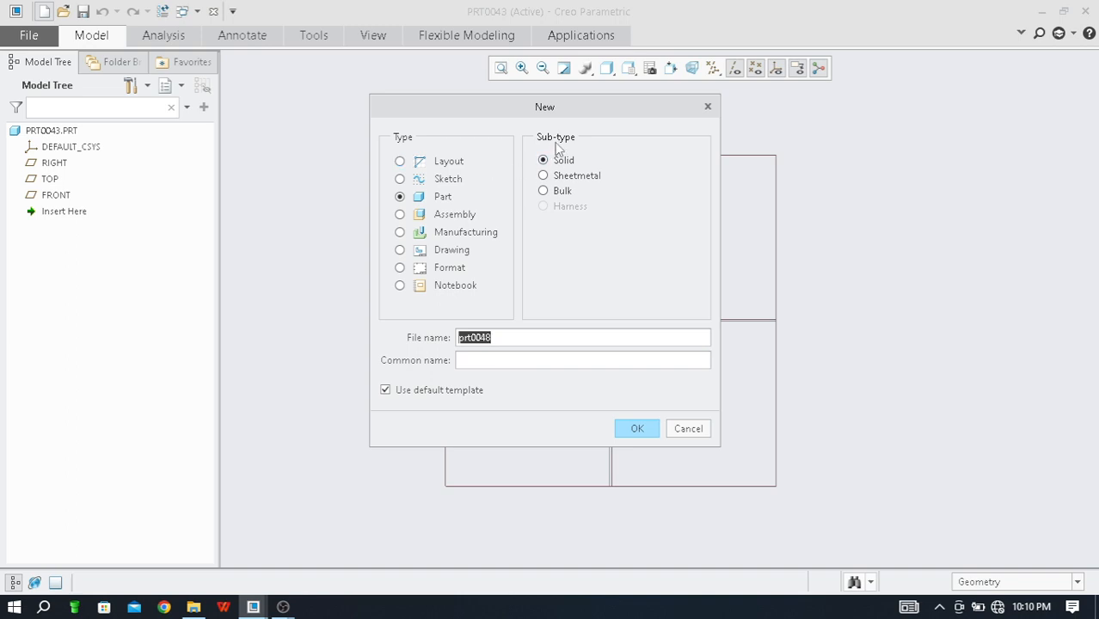
left_click(386, 392)
left_click(636, 430)
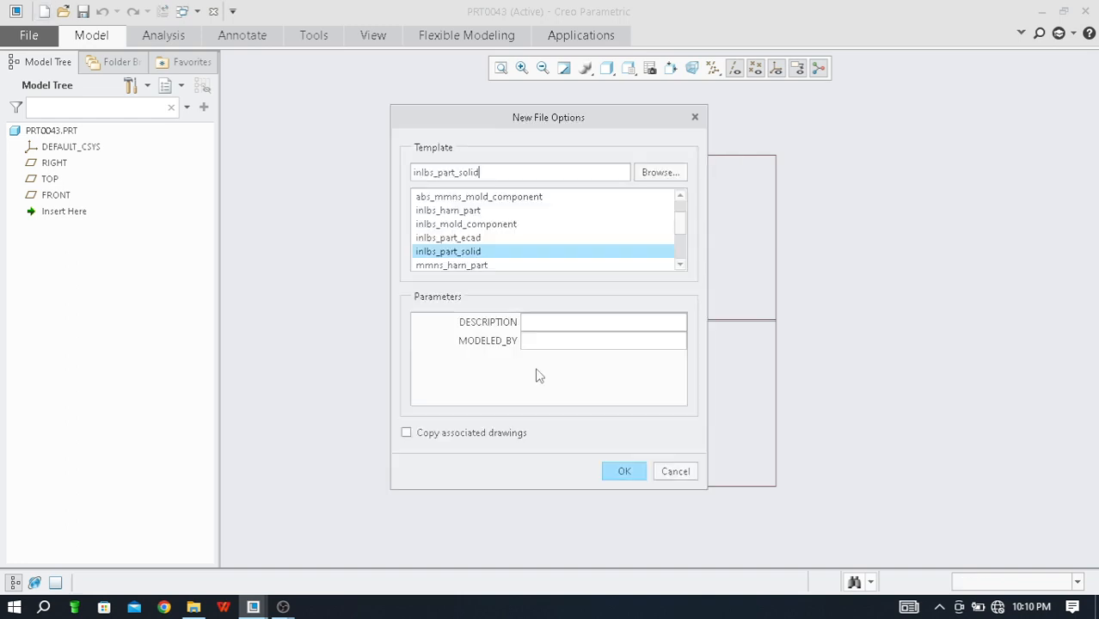
left_click(451, 266)
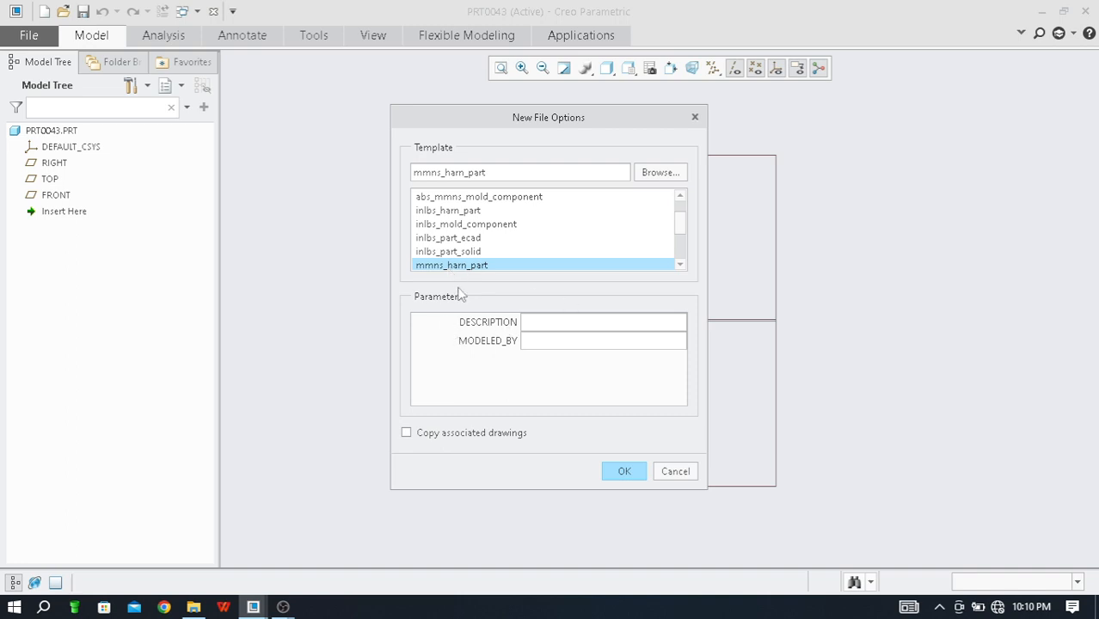
left_click(626, 472)
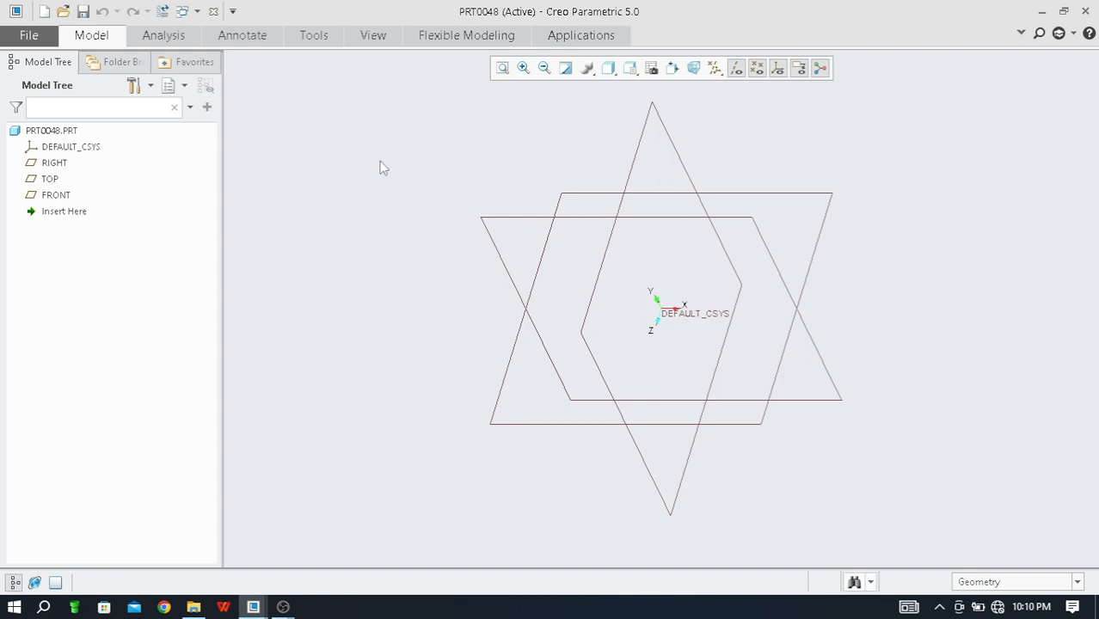
Start a sketch on the FRONT plane and orient the view parallel to the sketch plane
left_click(61, 199)
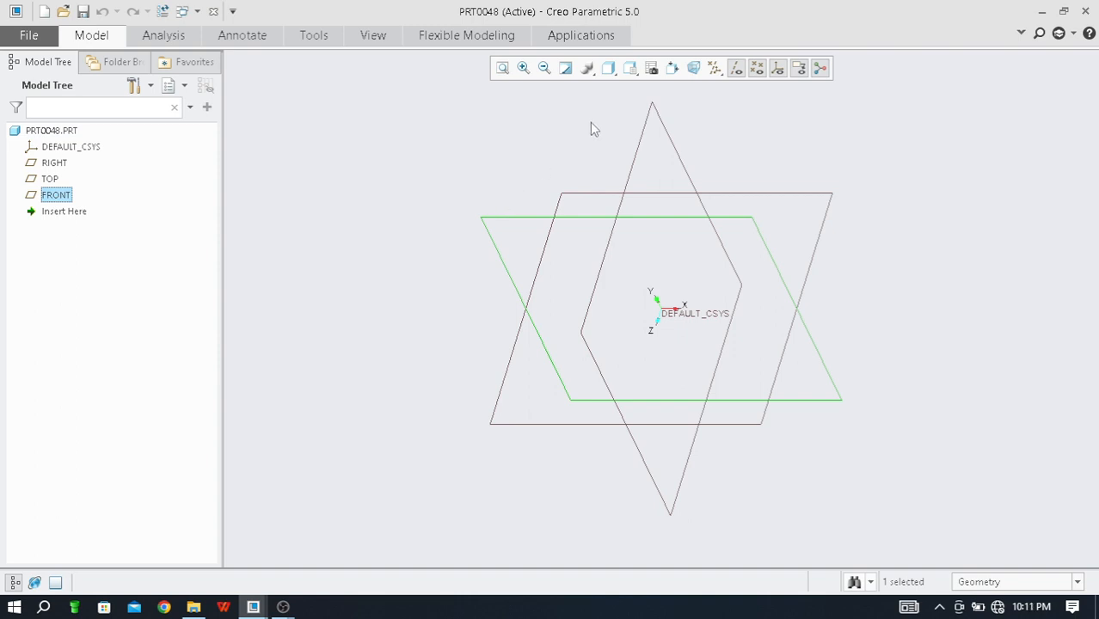
left_click(91, 39)
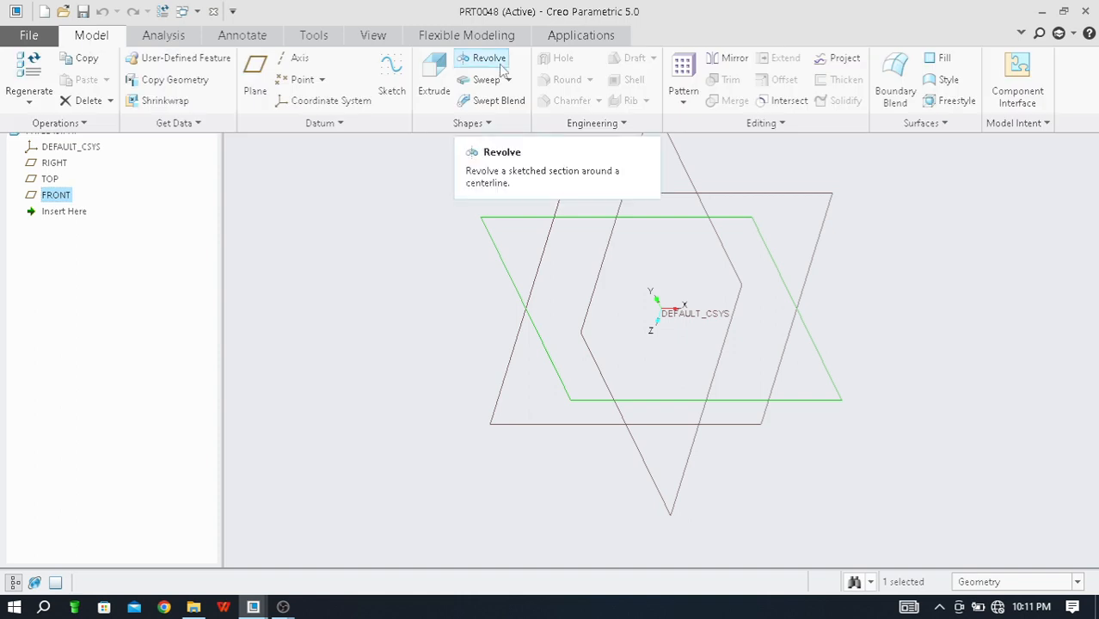
left_click(394, 103)
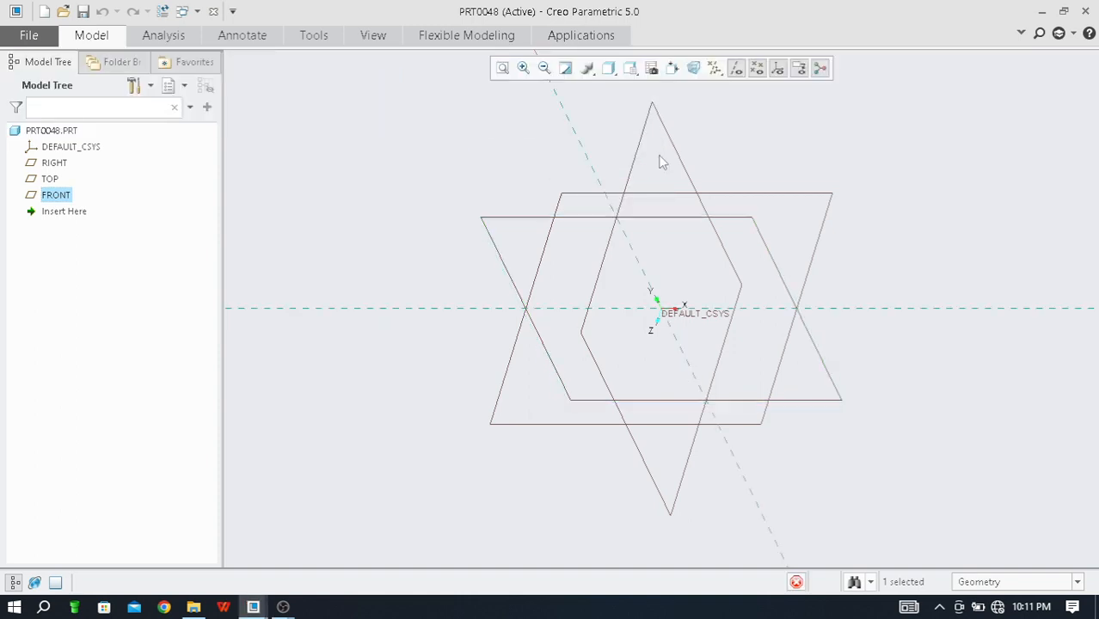
left_click(736, 68)
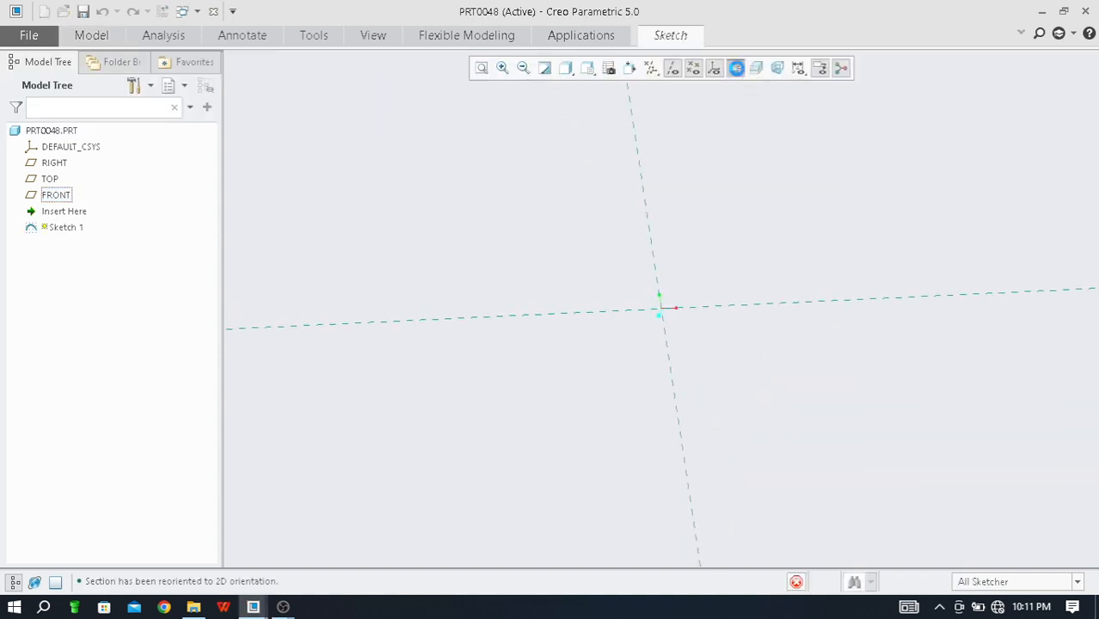
Sketch an open three-sided line profile: top line about 341 long, vertical right side about 291, bottom line about 319
left_click(668, 38)
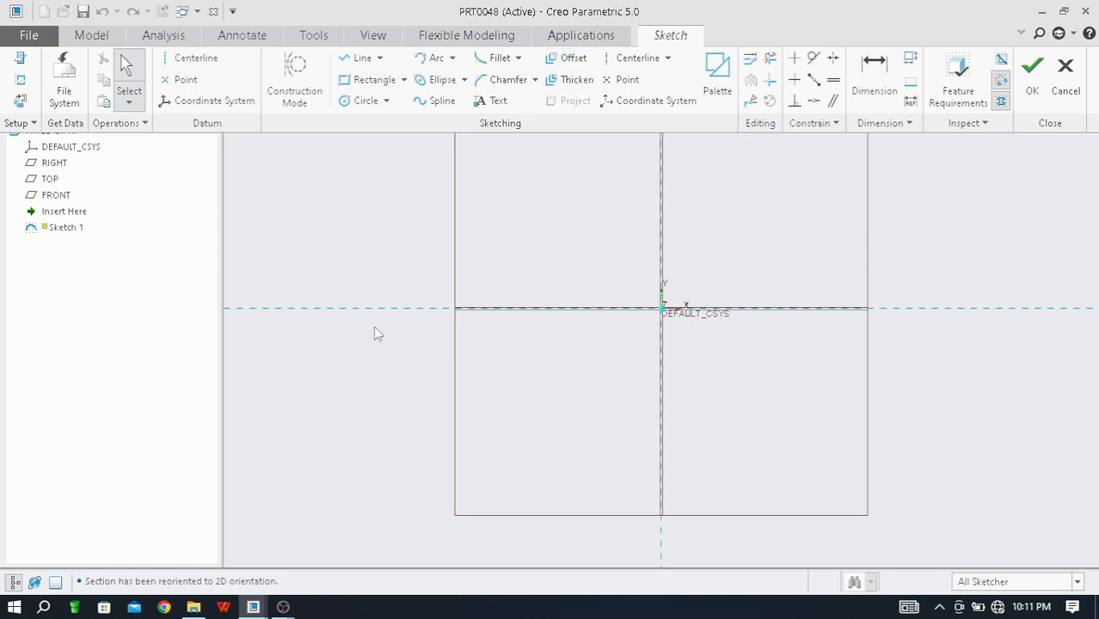
left_click(362, 61)
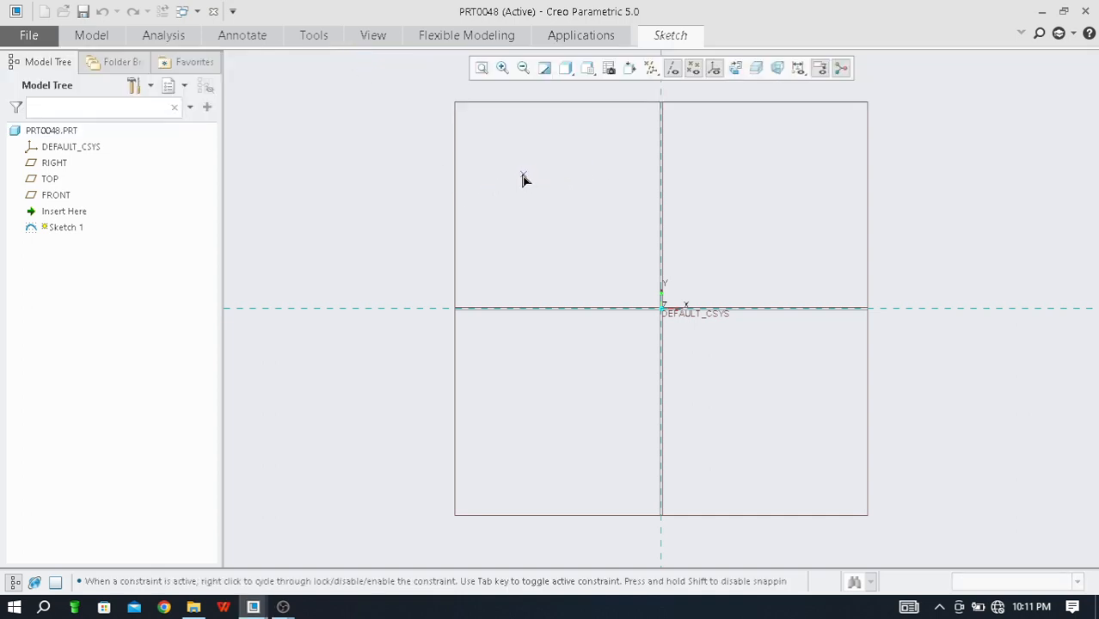
left_click(523, 192)
left_click(799, 193)
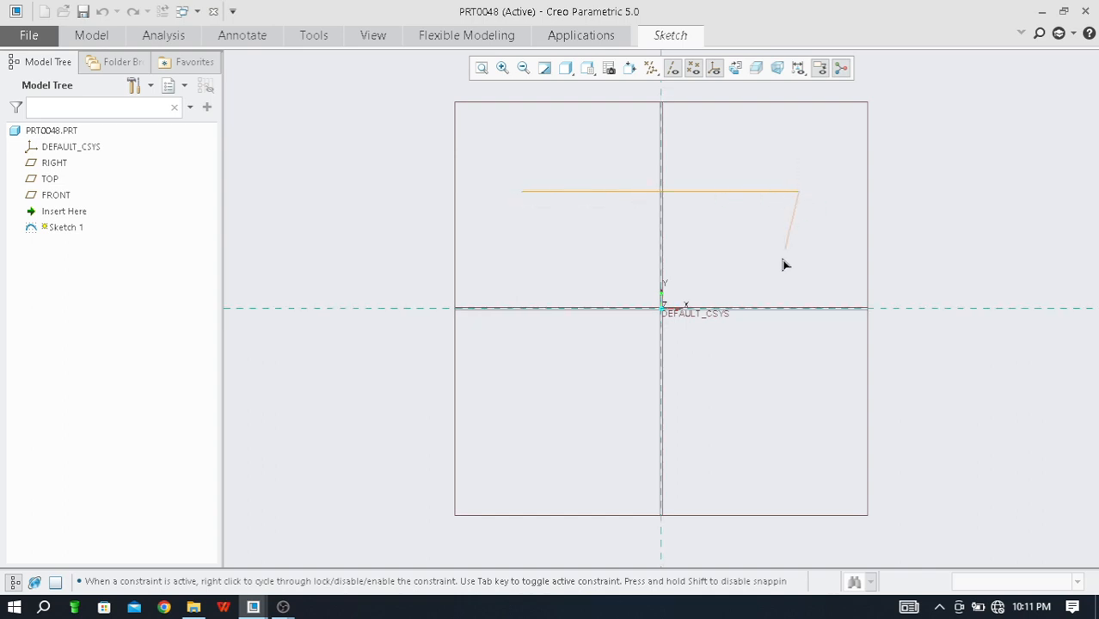
left_click(800, 428)
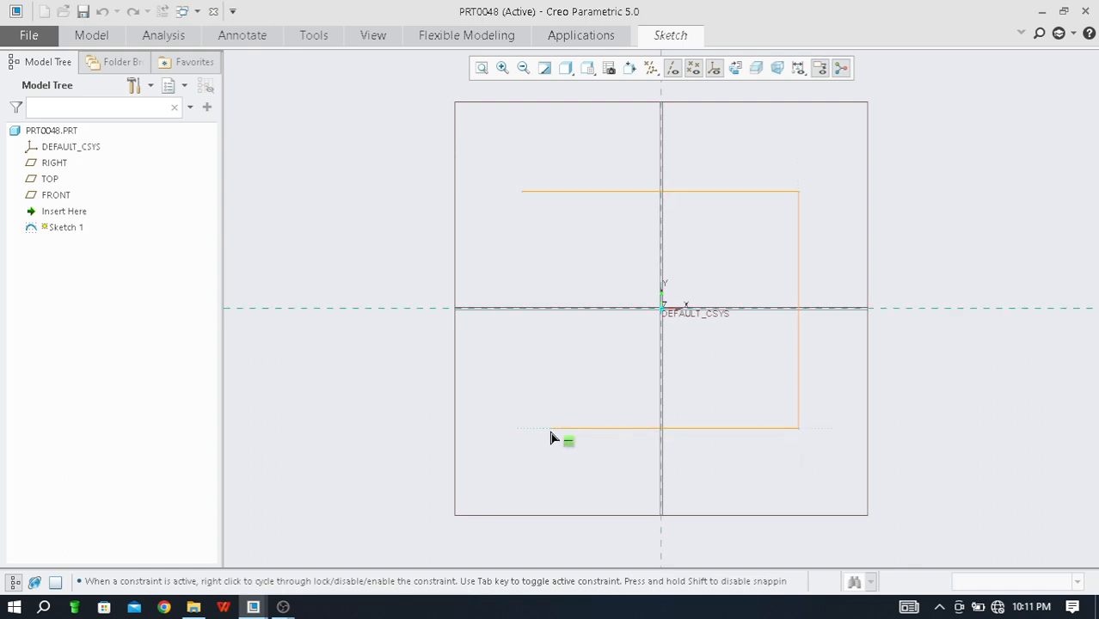
left_click(541, 429)
middle_click(479, 379)
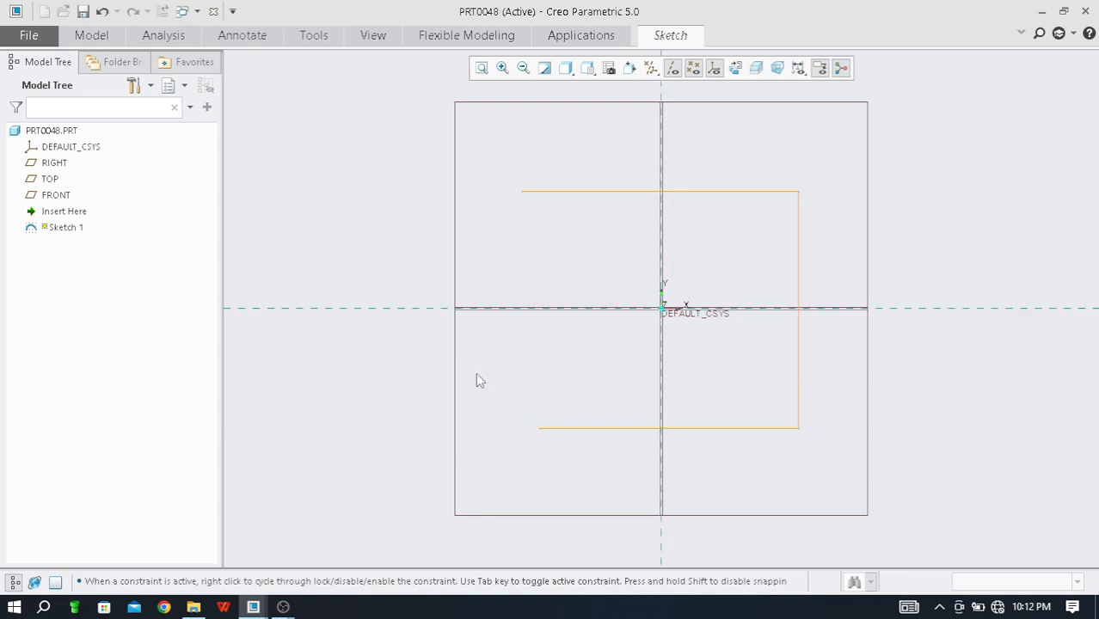
middle_click(504, 357)
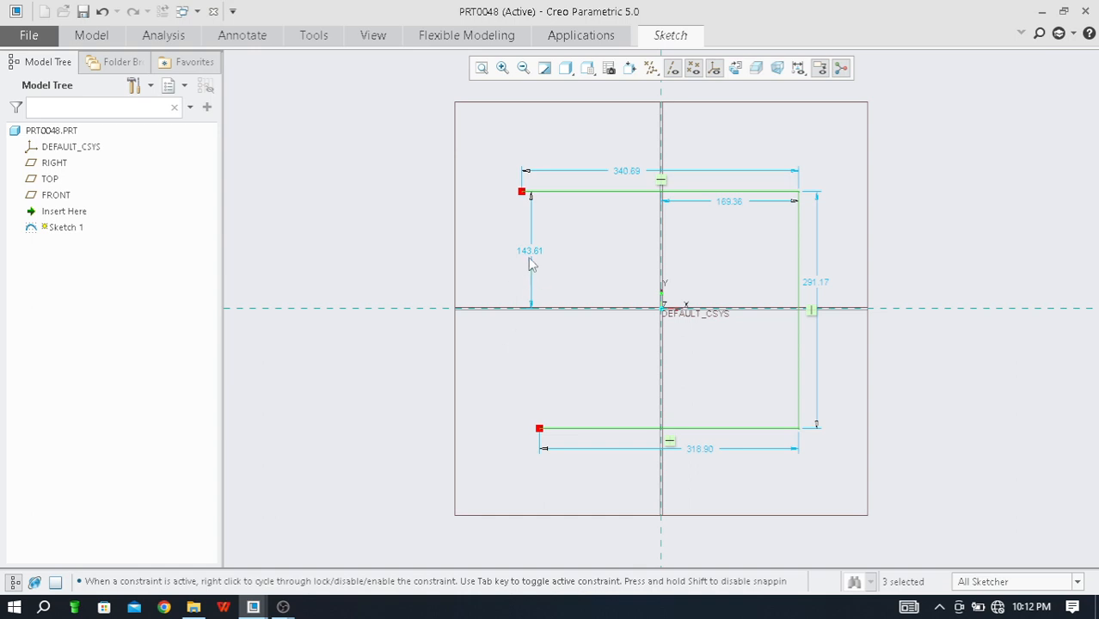
Offset the profile's top horizontal line inward by 20 using the Single edge option
scroll(847, 232, "down", 3)
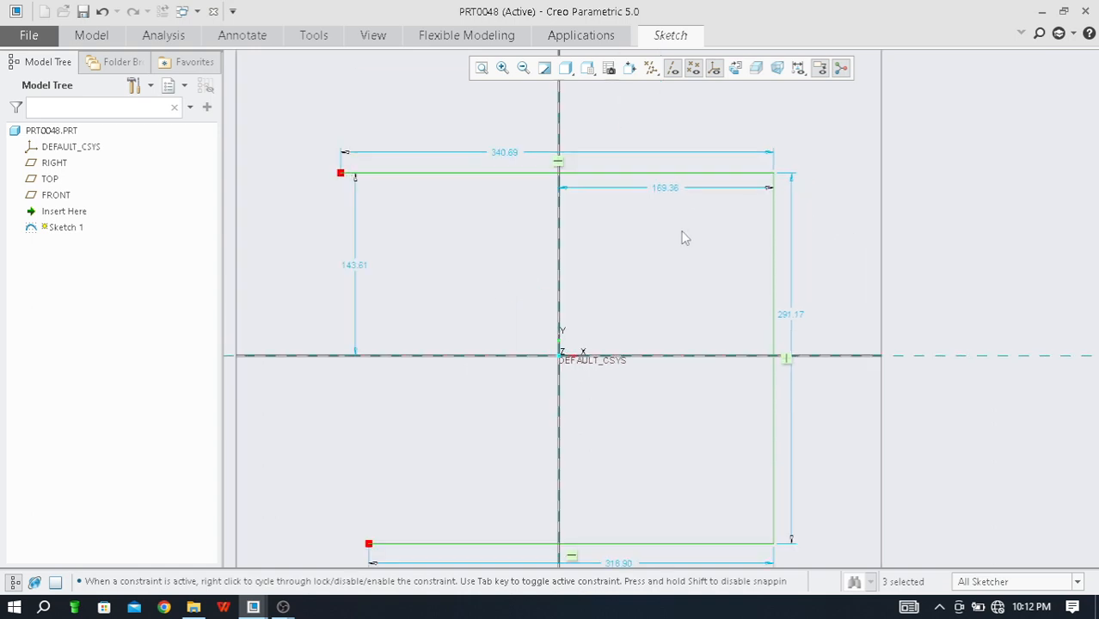
scroll(682, 238, "up", 5)
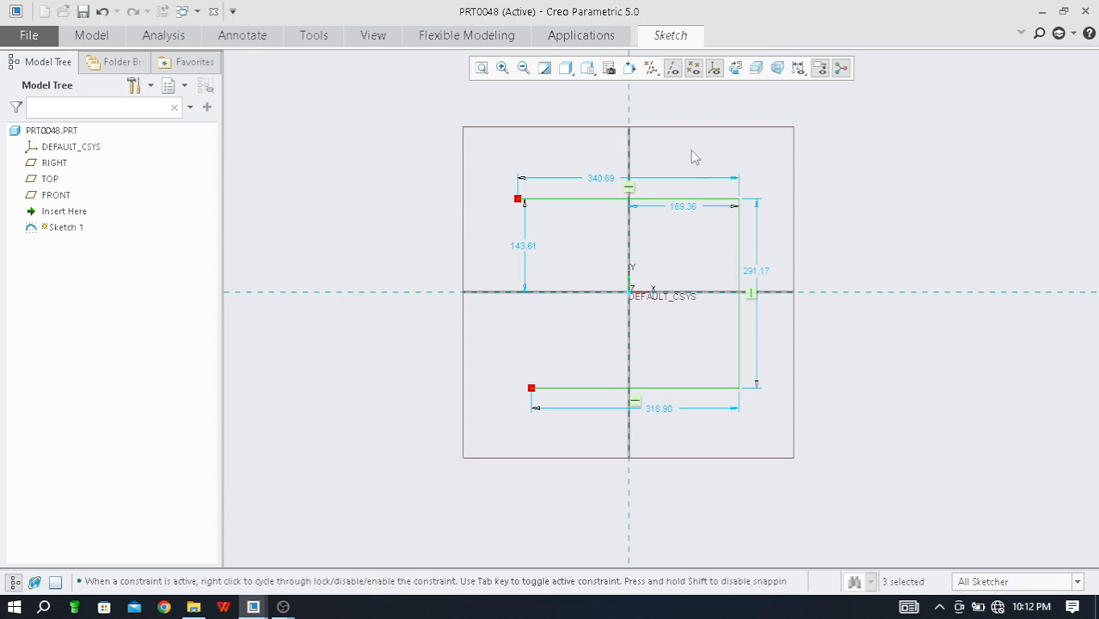
left_click(663, 38)
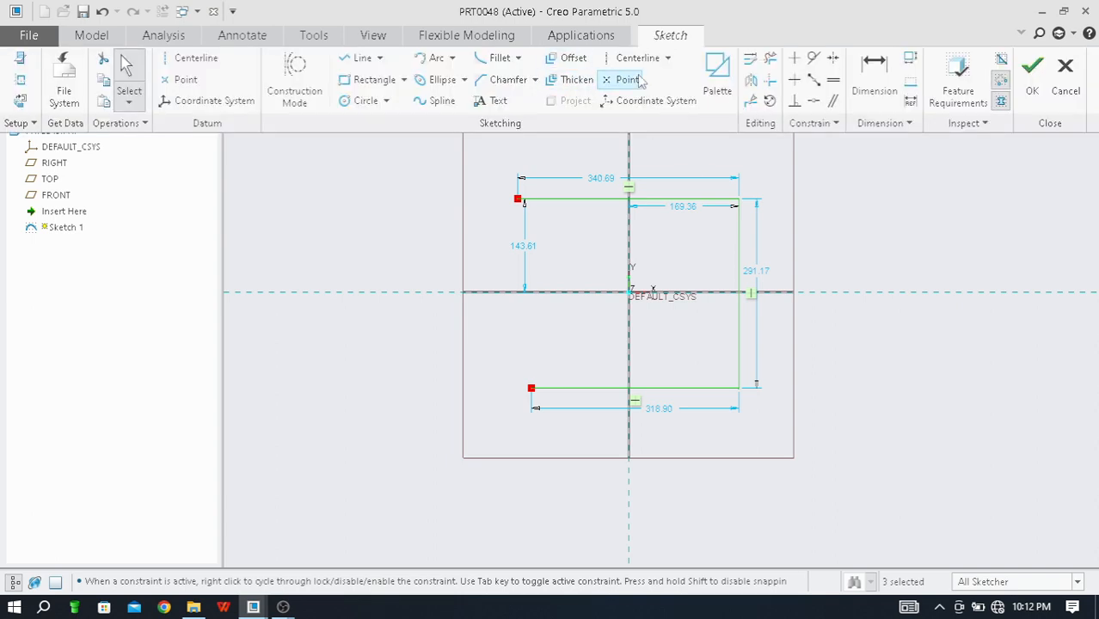
left_click(572, 60)
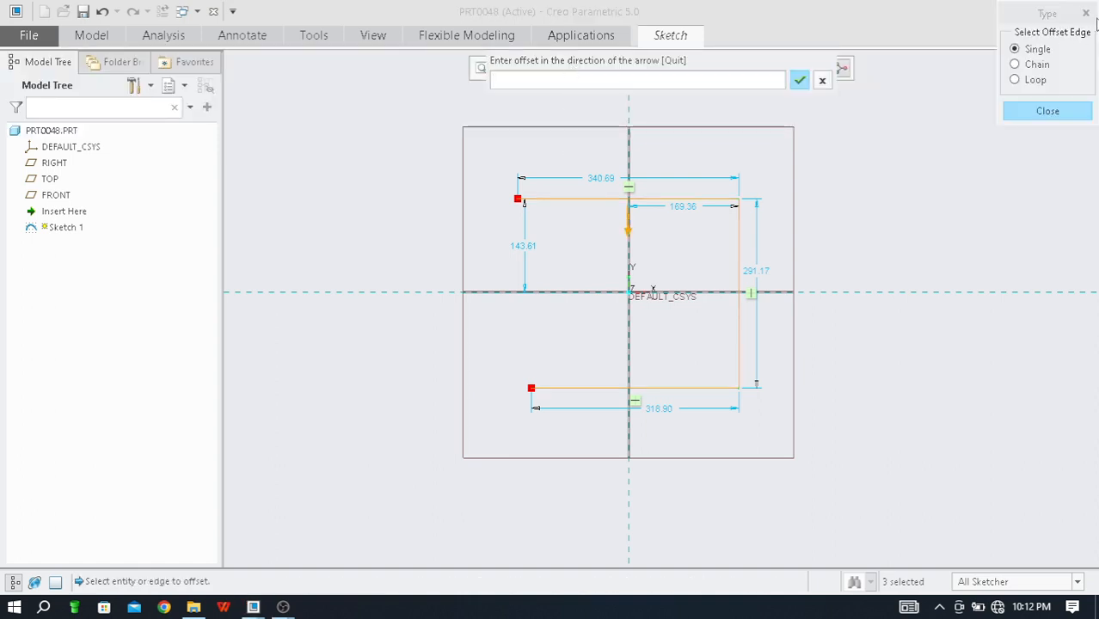
left_click(1018, 19)
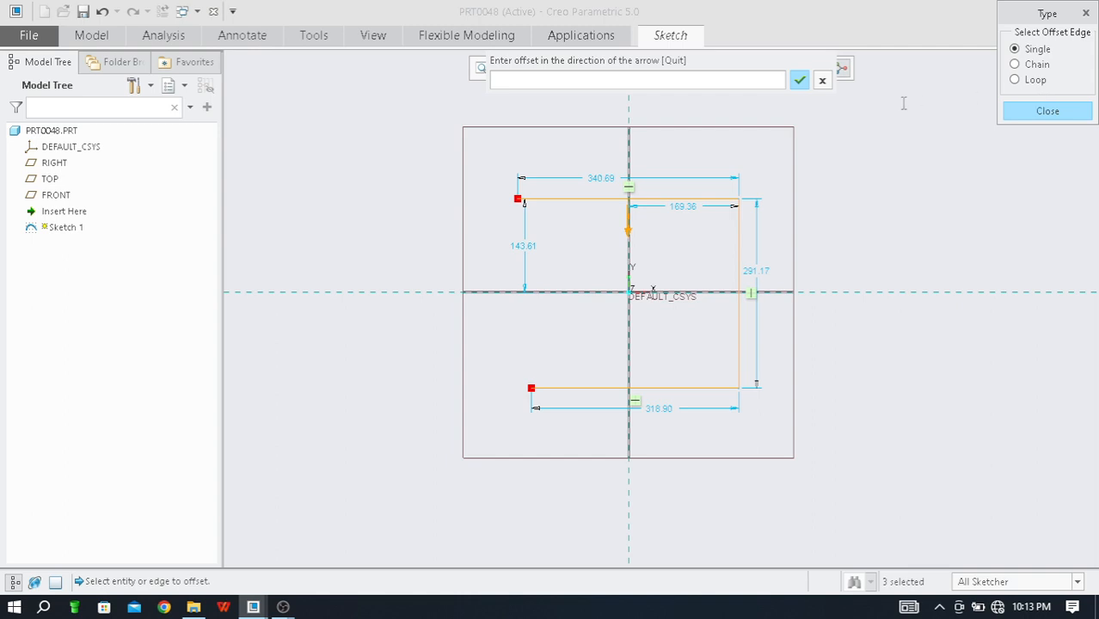
left_click(701, 74)
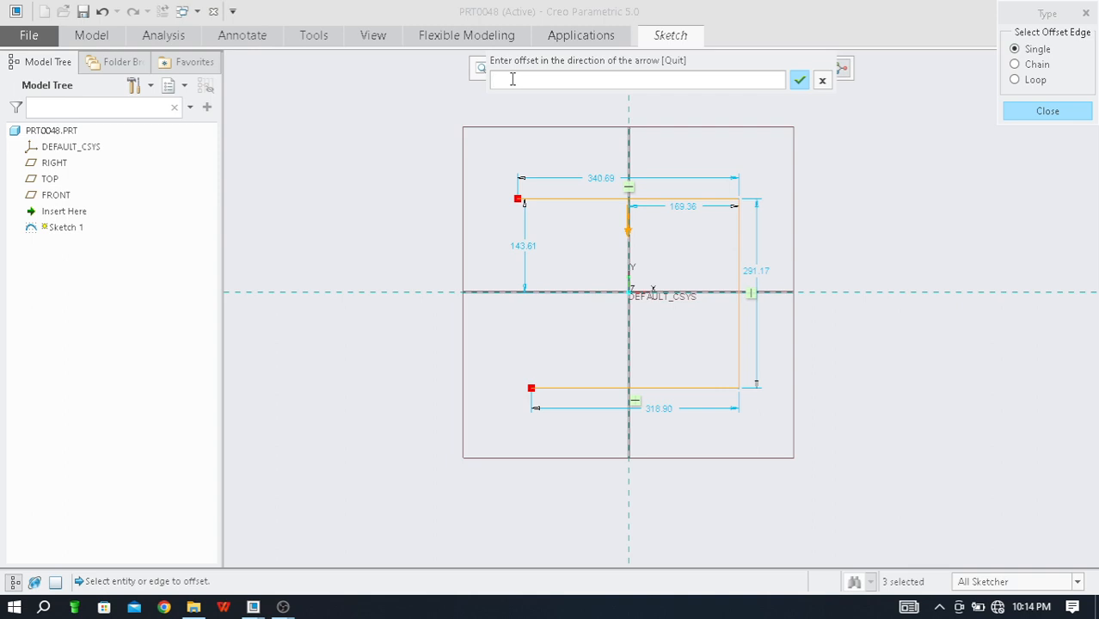
type("20")
left_click(800, 80)
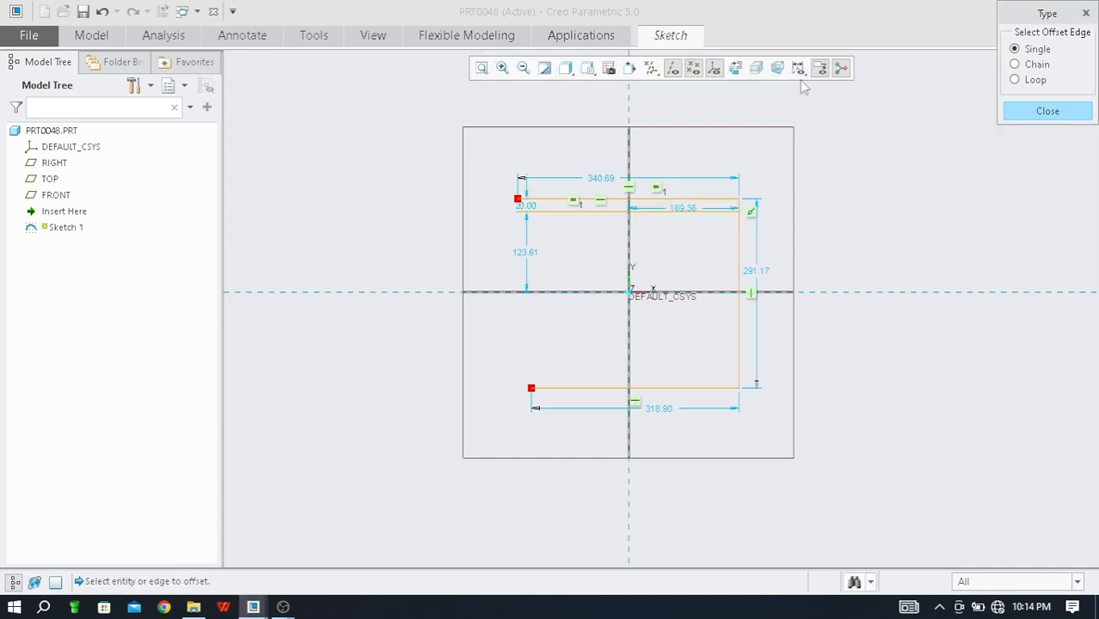
Examine the offset line and its spacing from the original top line
scroll(543, 211, "down", 4)
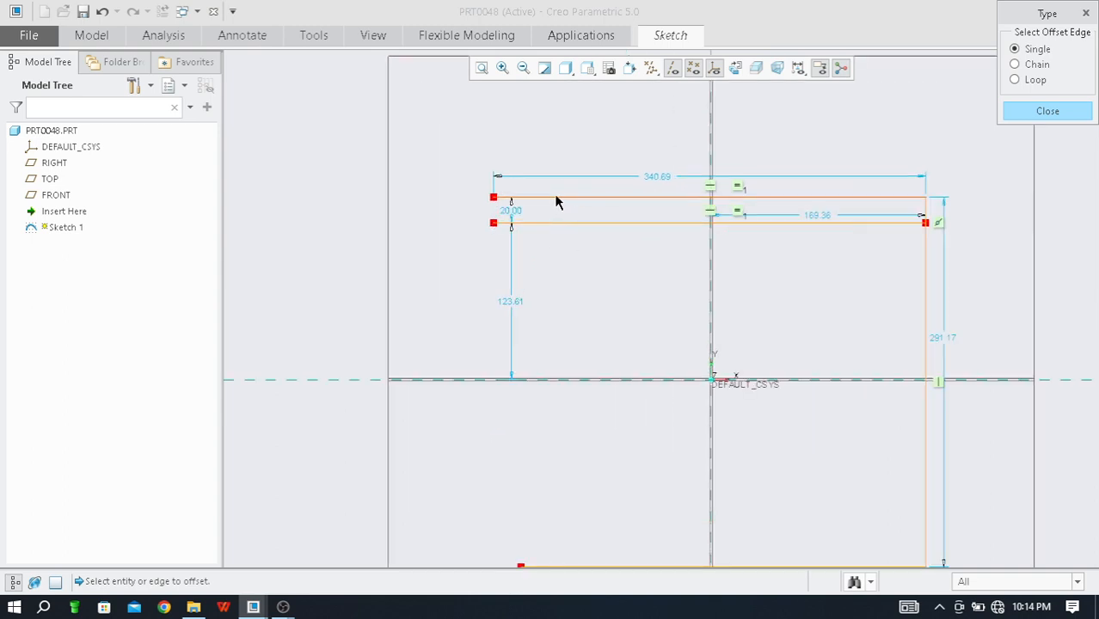
scroll(516, 221, "down", 3)
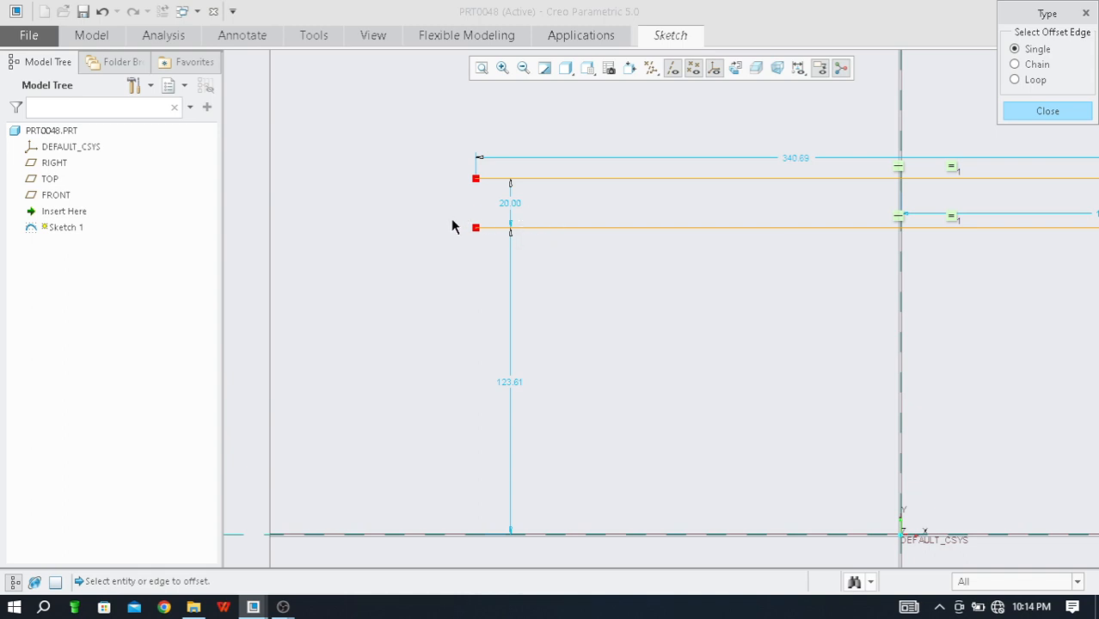
scroll(434, 225, "up", 3)
scroll(480, 220, "down", 3)
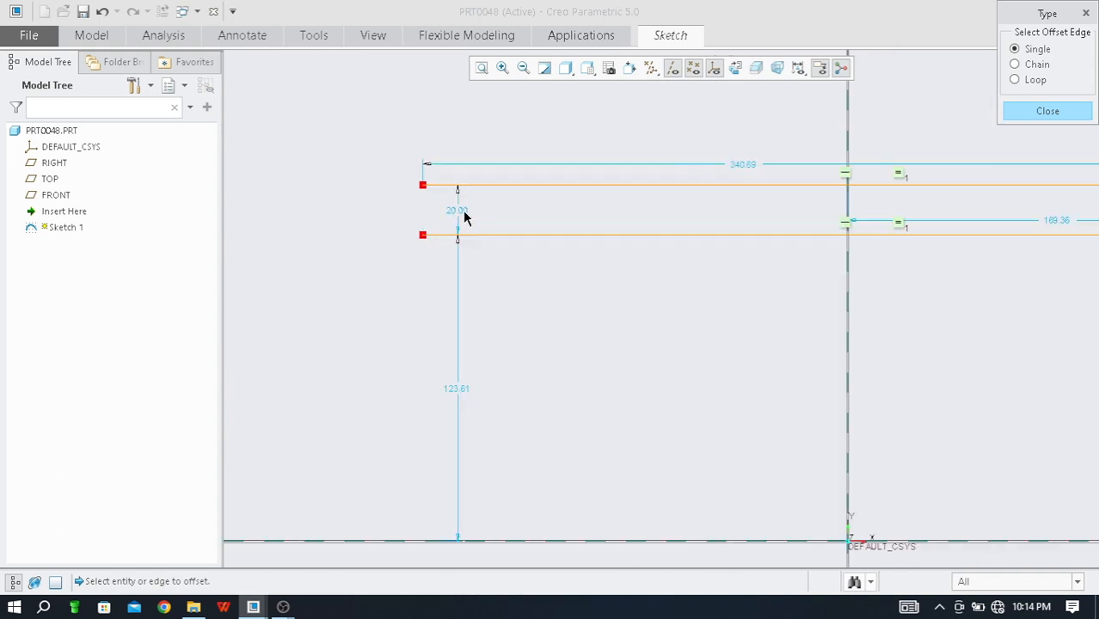
left_click(453, 209)
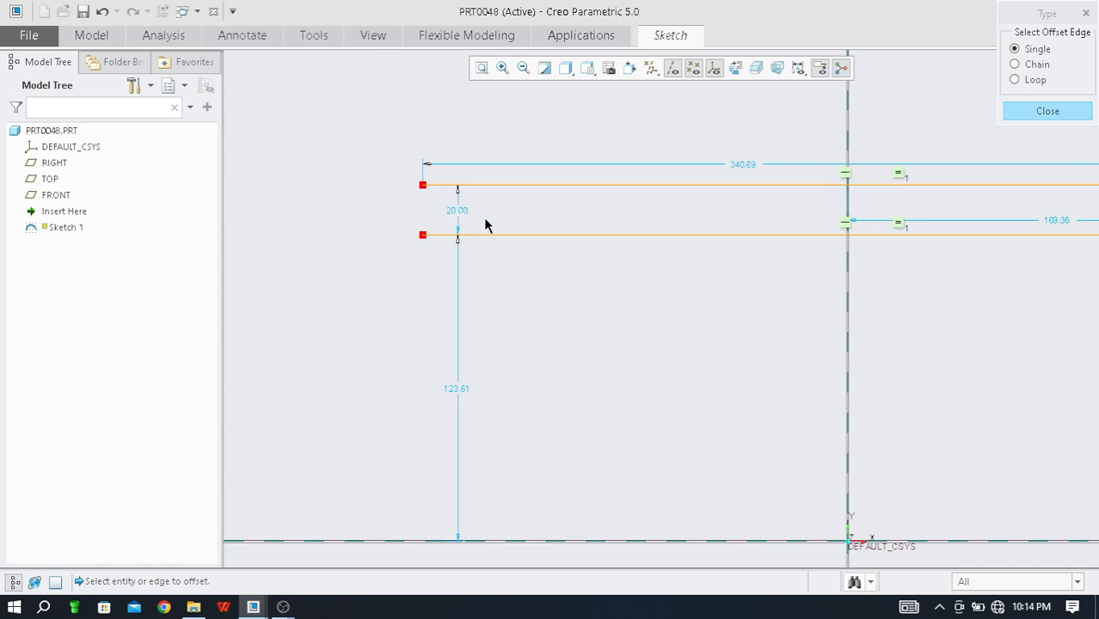
scroll(420, 237, "up", 2)
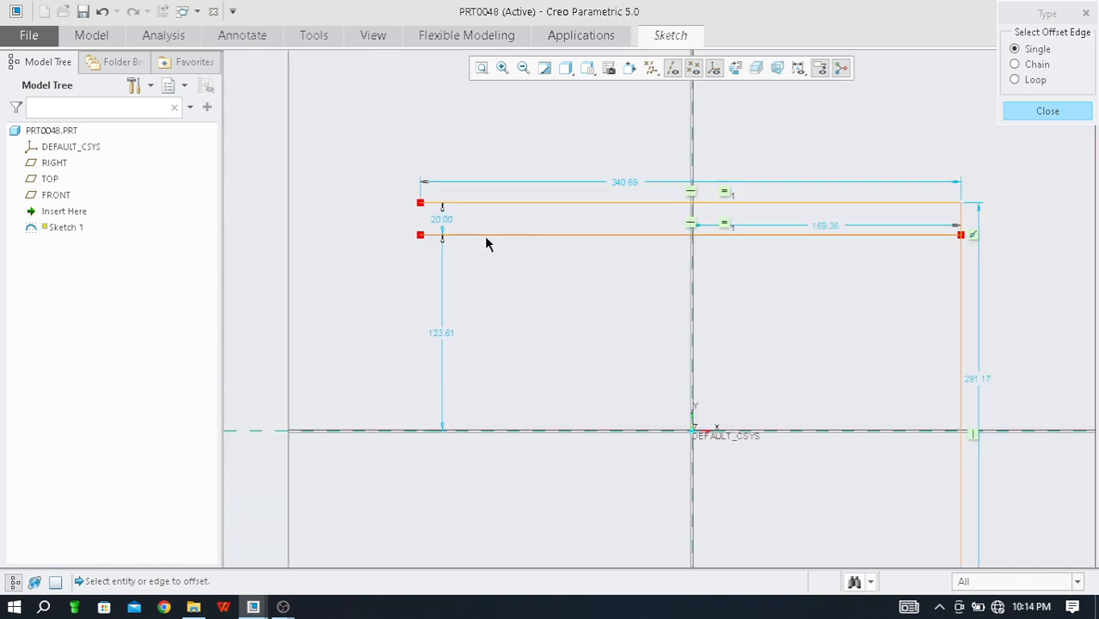
scroll(489, 218, "up", 3)
scroll(516, 227, "down", 2)
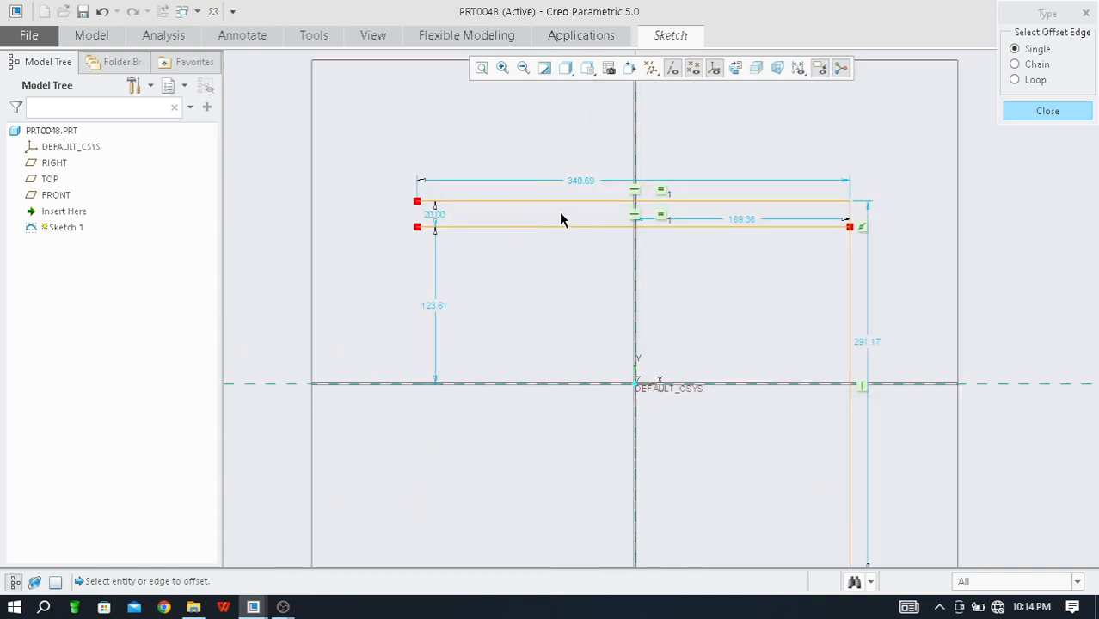
scroll(525, 185, "up", 1)
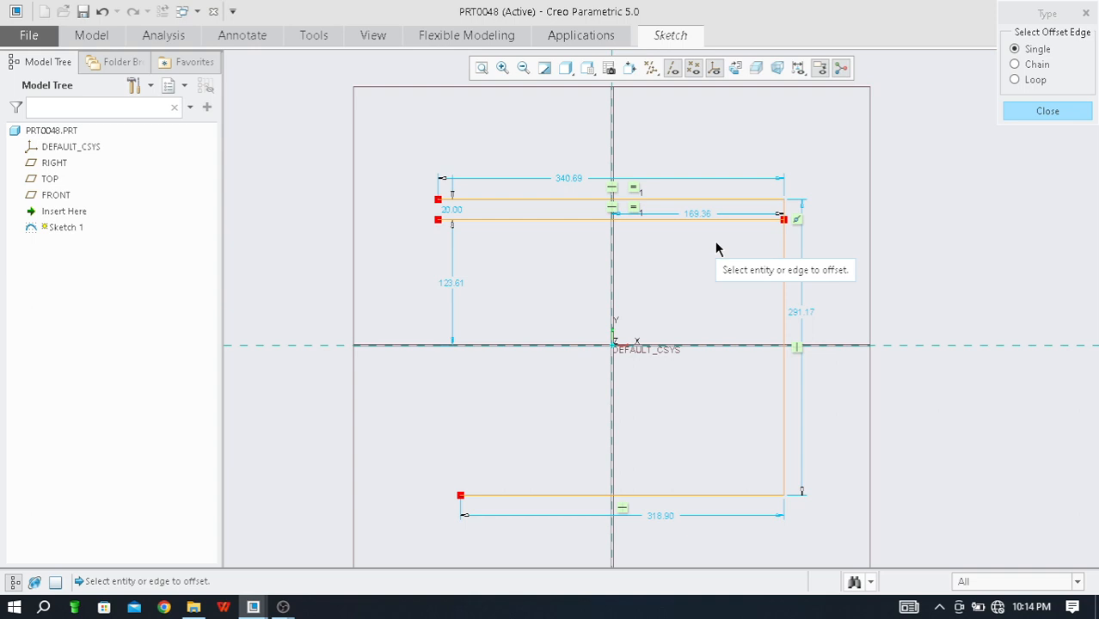
End the Offset command and undo the offset of the top line
left_click(1049, 116)
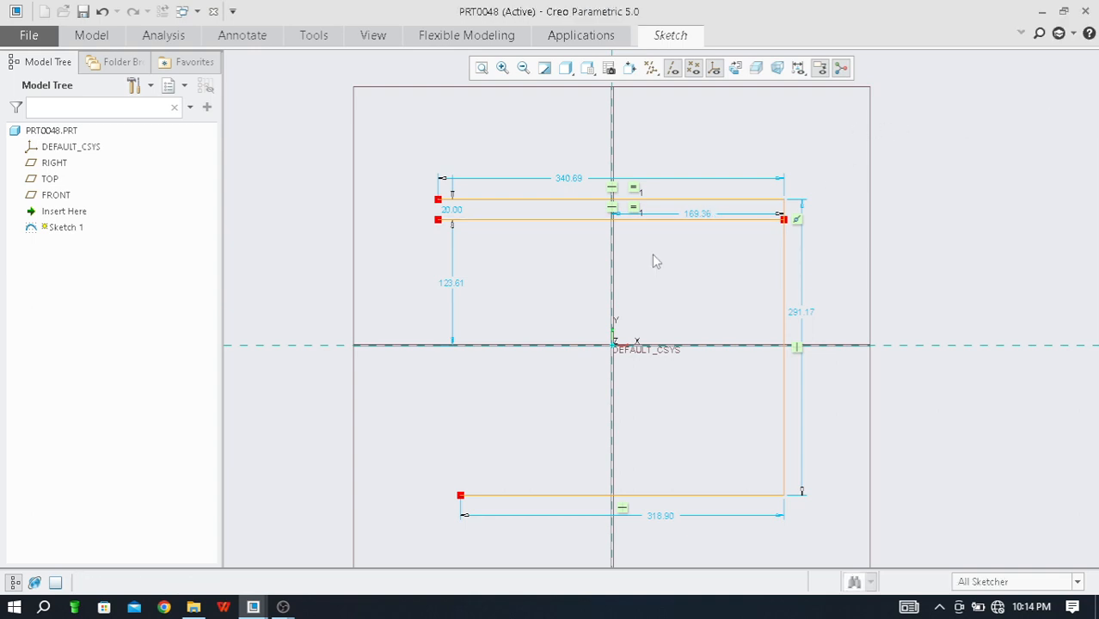
key("ctrl+z")
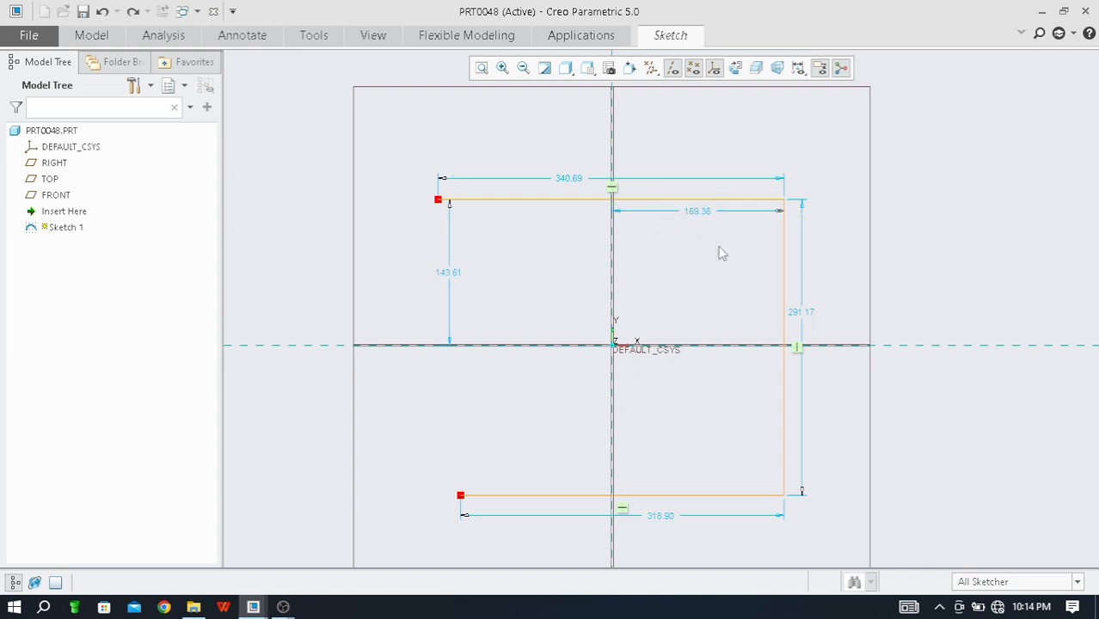
Offset the profile's top horizontal line outward with the Single edge option, entering an offset of -20
left_click(669, 41)
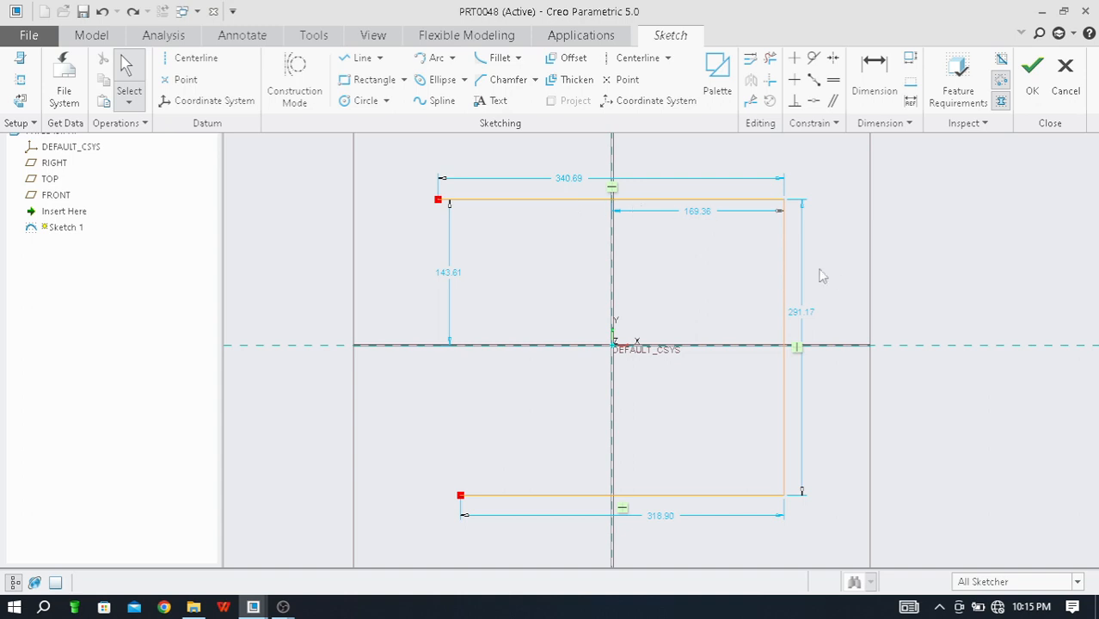
key("ctrl+F1")
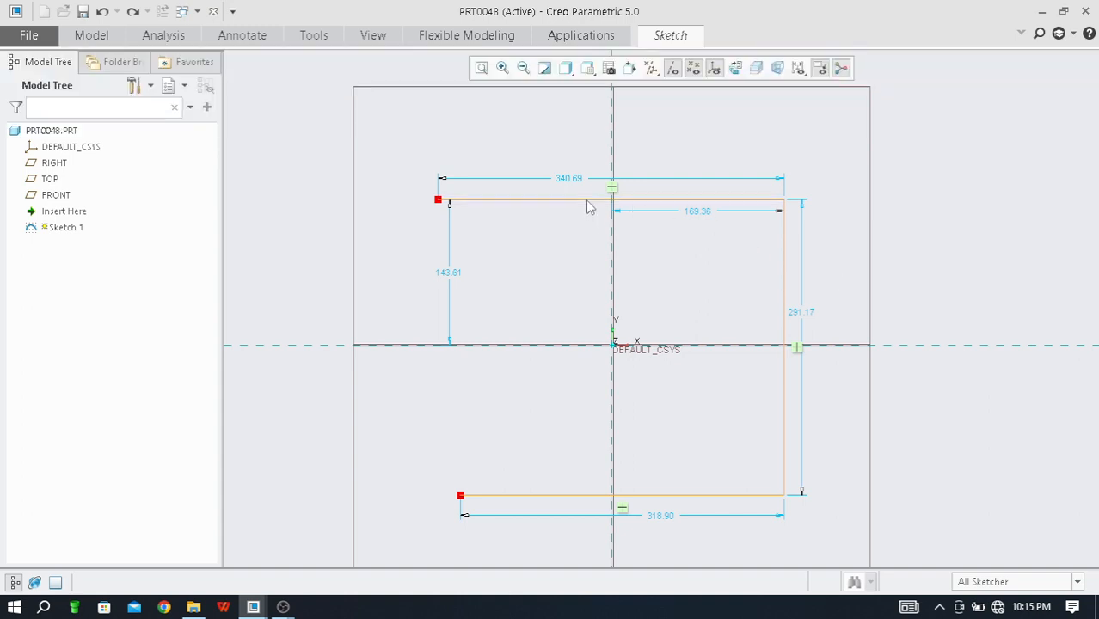
left_click(588, 201)
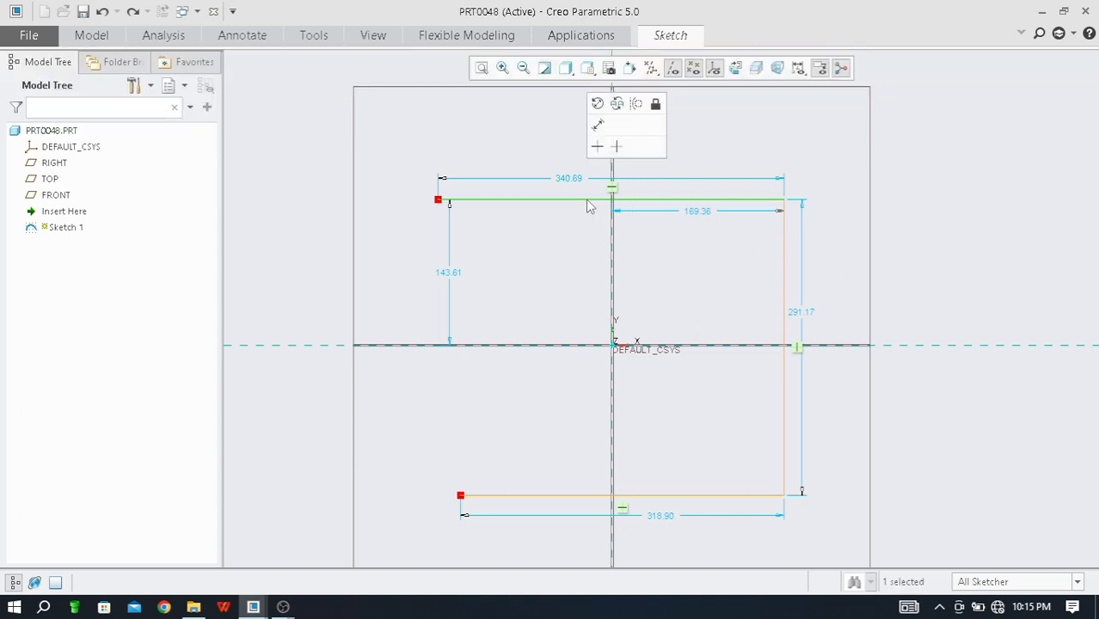
left_click(785, 255, "ctrl")
left_click(672, 36)
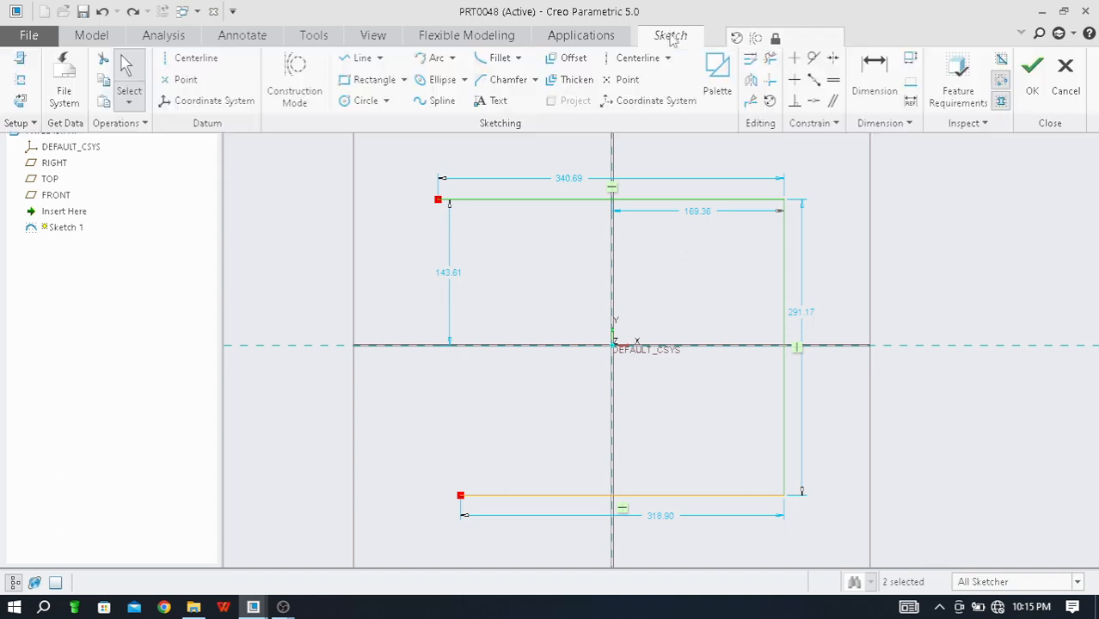
left_click(574, 60)
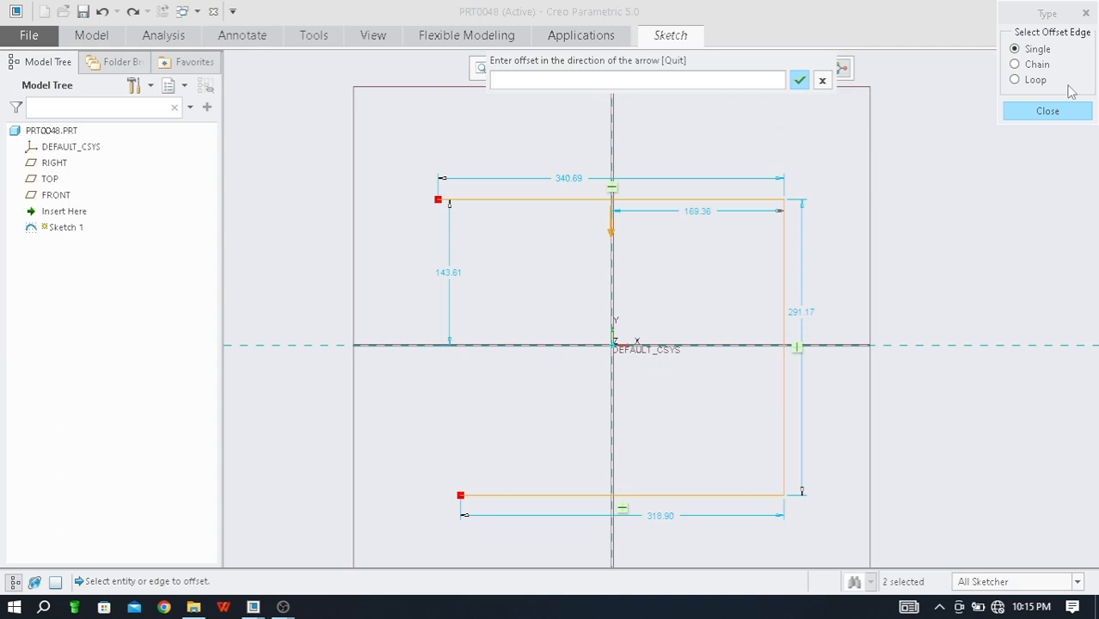
left_click(1017, 64)
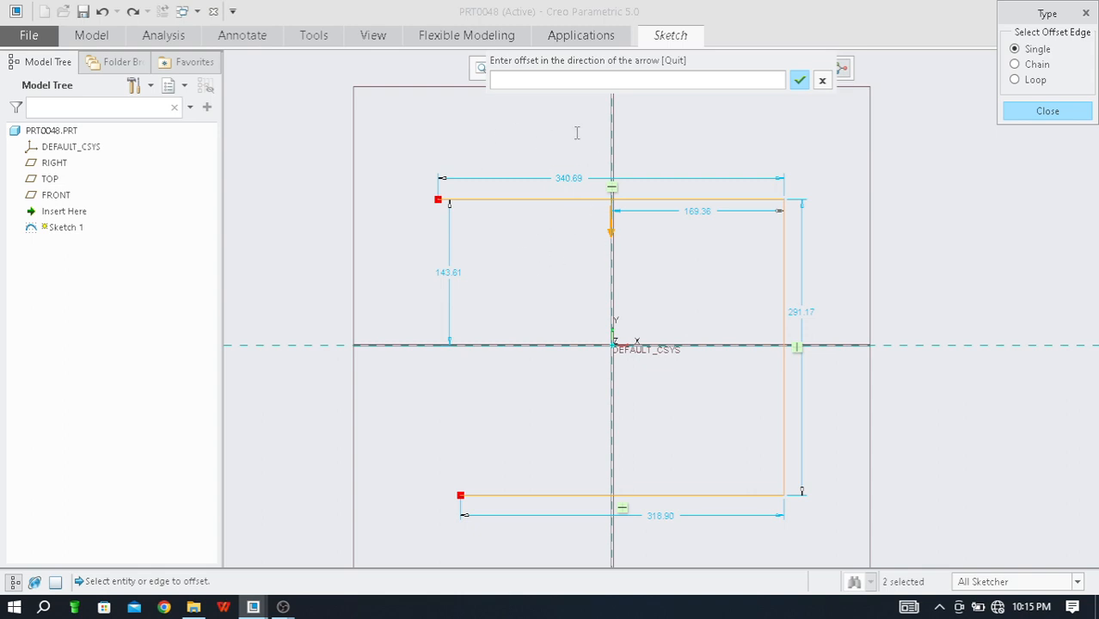
left_click(514, 79)
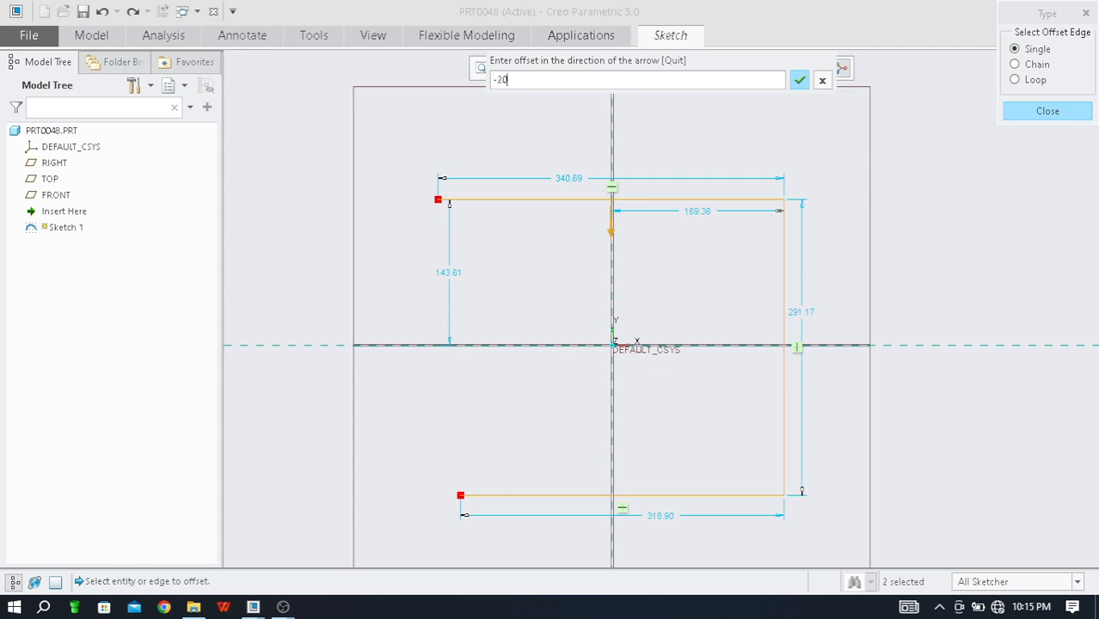
left_click(799, 80)
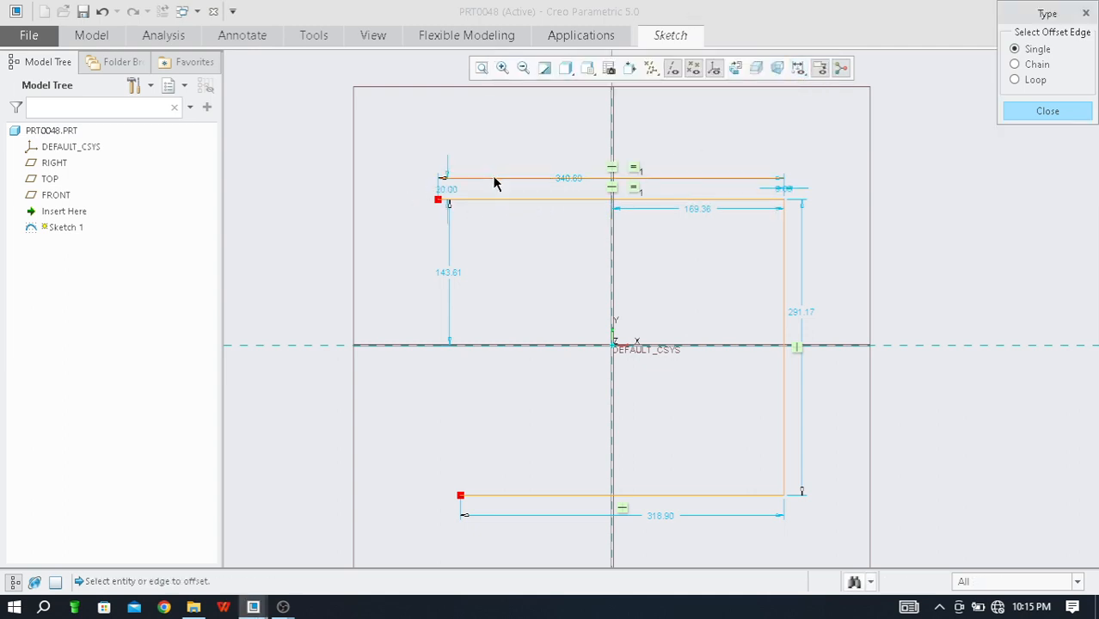
scroll(582, 197, "up", 2)
scroll(375, 230, "up", 1)
scroll(375, 230, "down", 2)
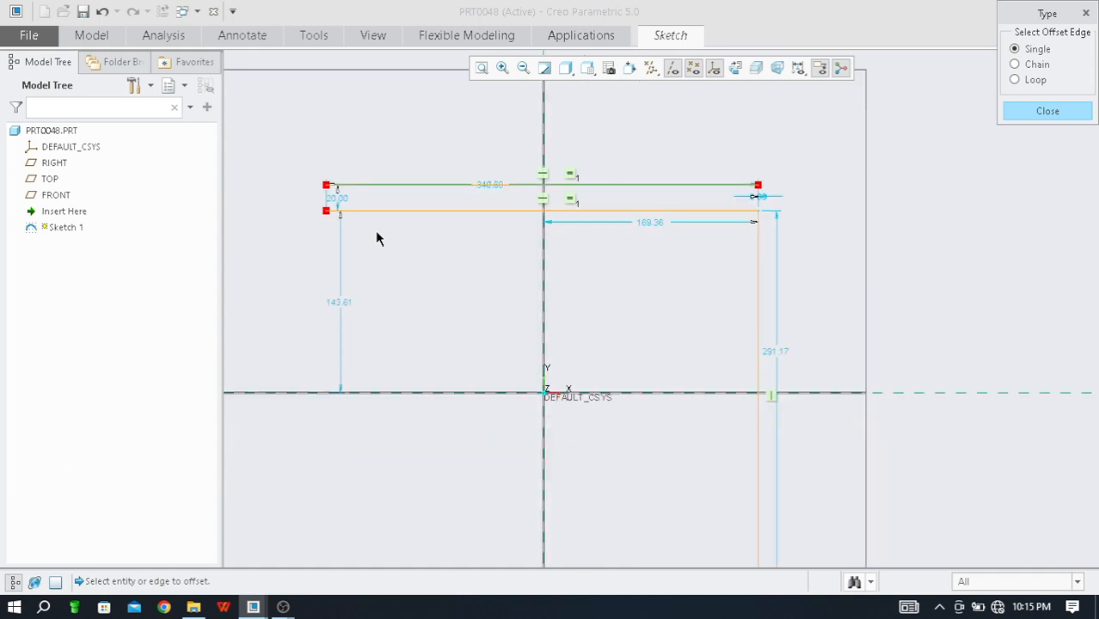
scroll(601, 168, "down", 2)
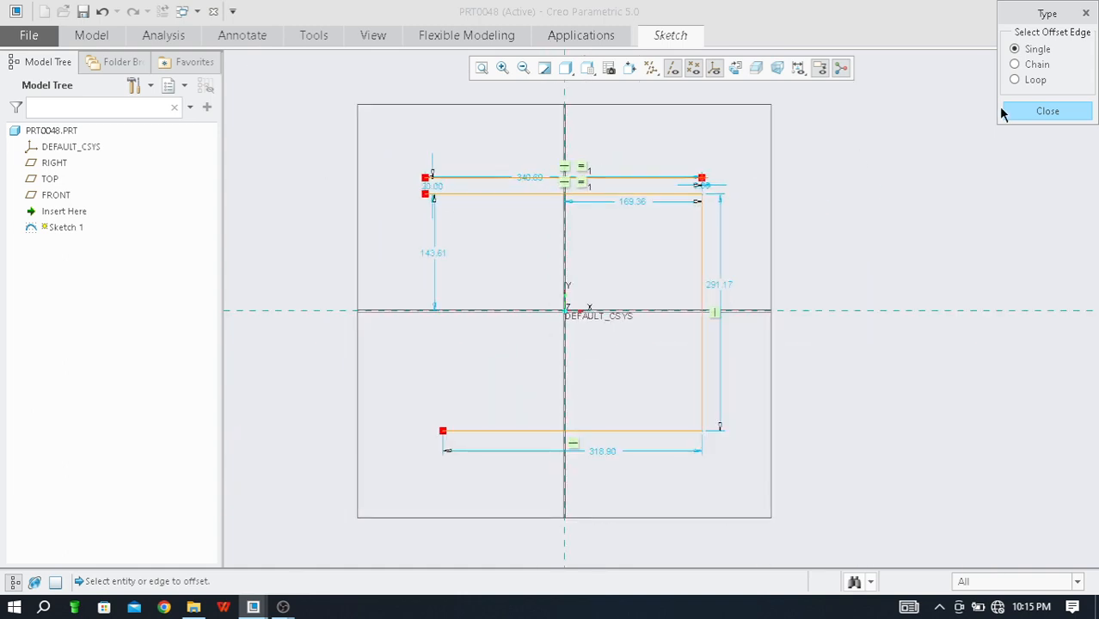
left_click(1015, 65)
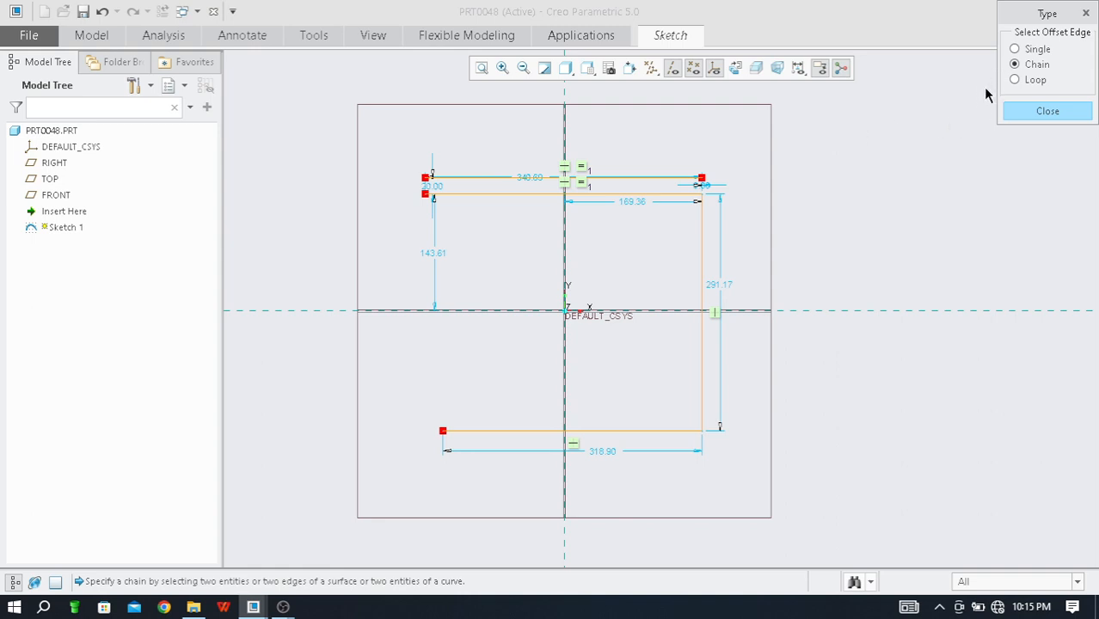
left_click(702, 227)
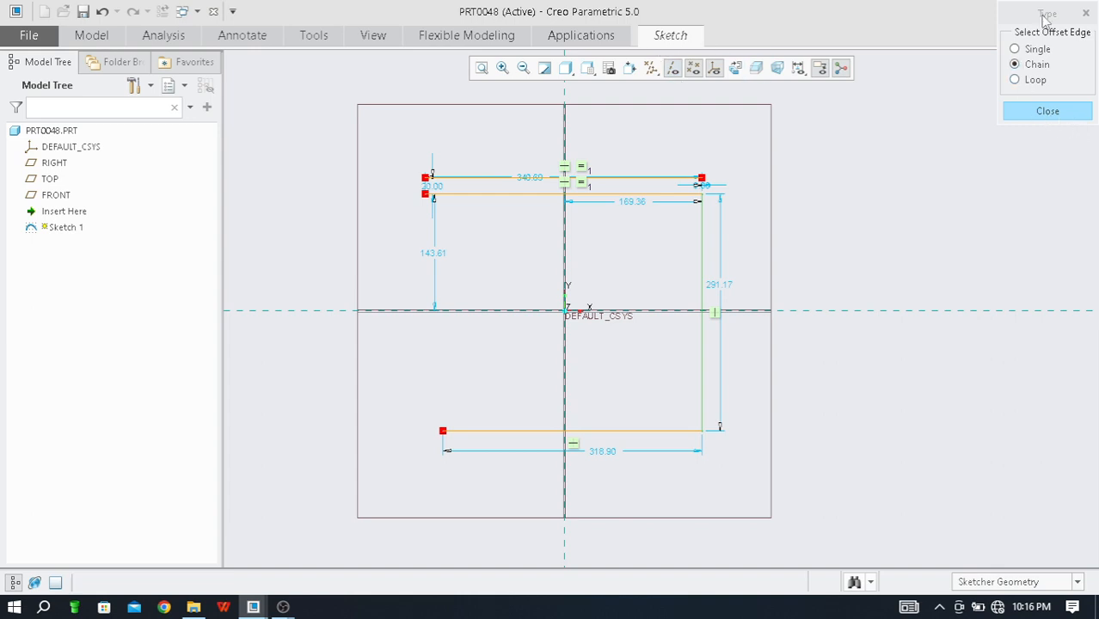
middle_click(668, 230)
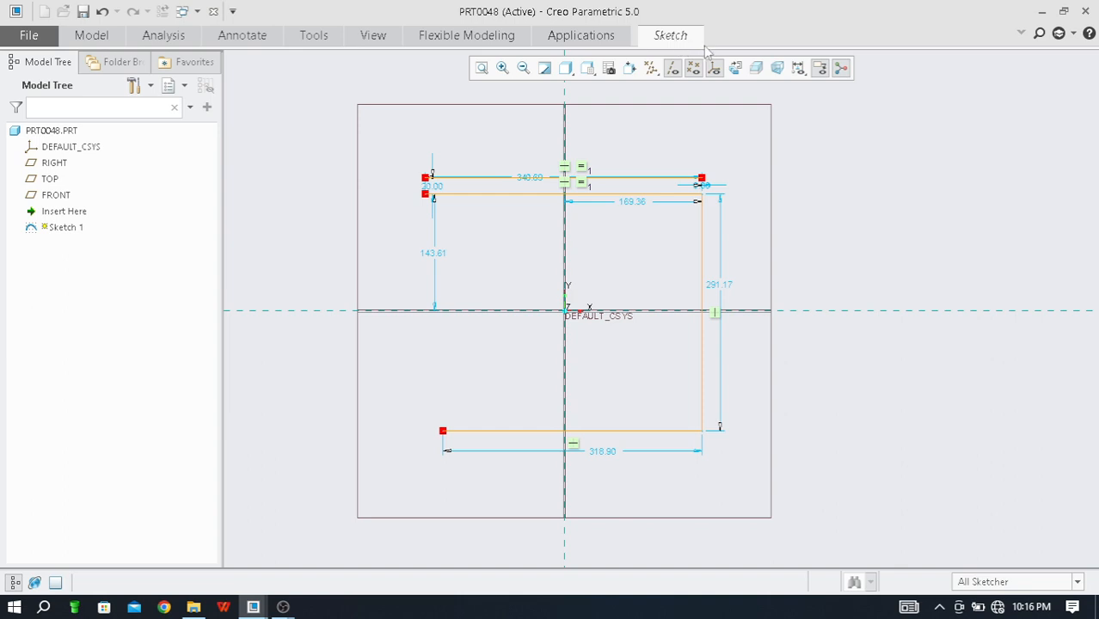
Offset the profile's vertical right side inward by 40 using the Single edge option
left_click(670, 38)
left_click(703, 245)
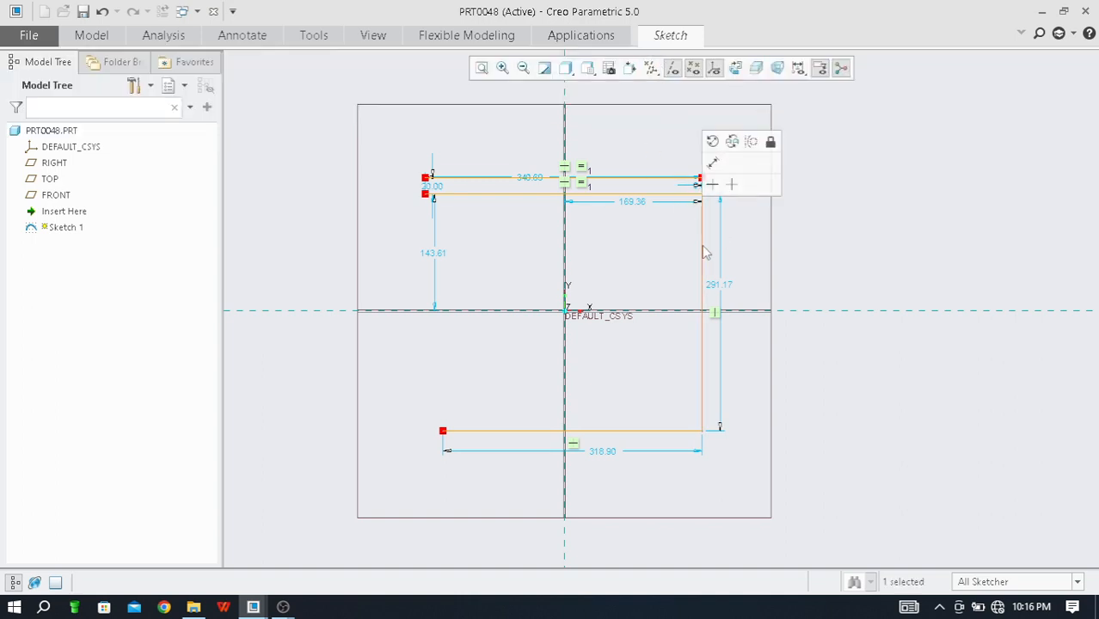
left_click(669, 41)
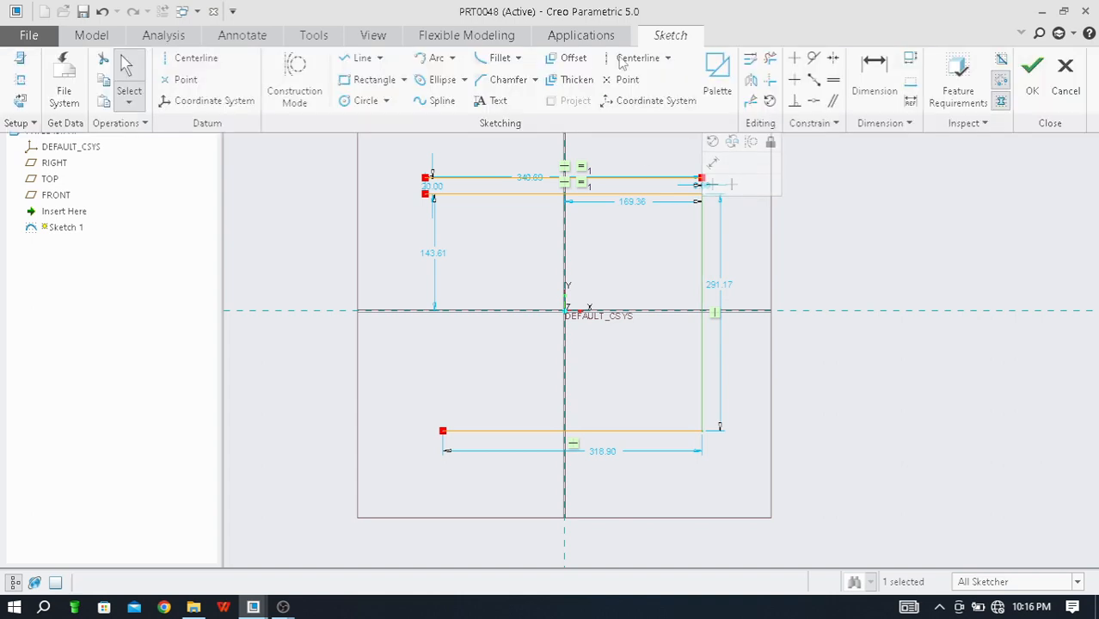
left_click(578, 62)
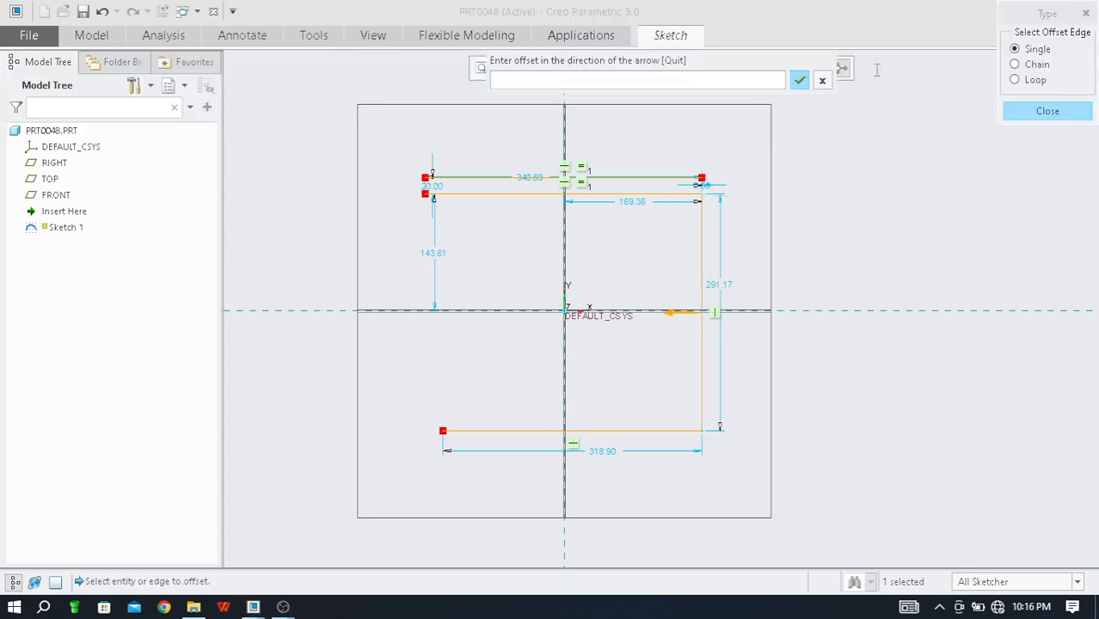
left_click(1016, 65)
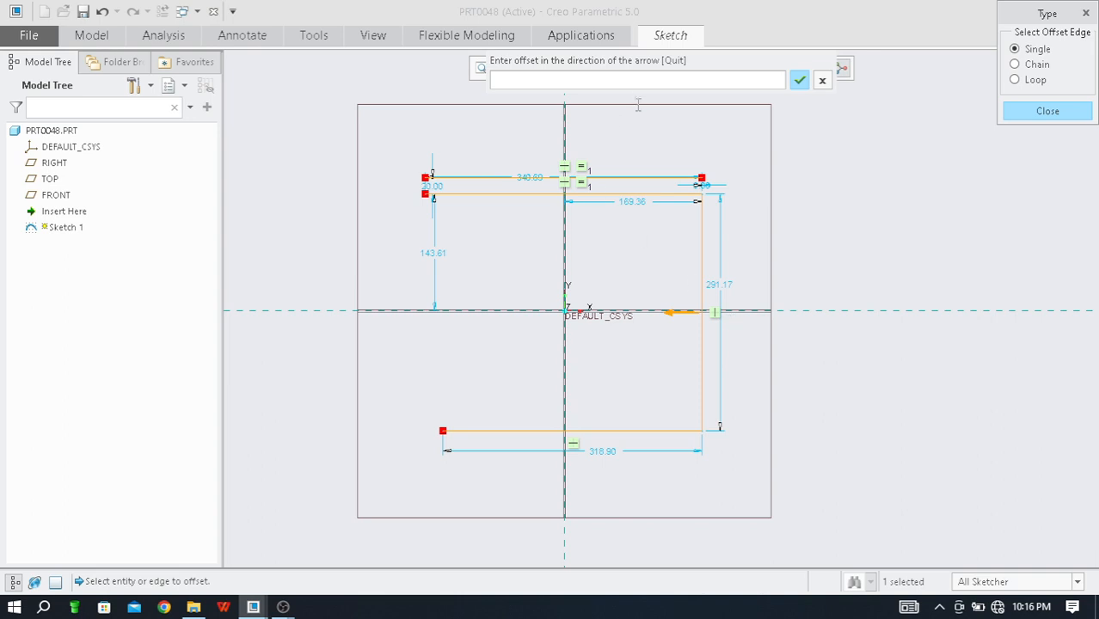
left_click(720, 76)
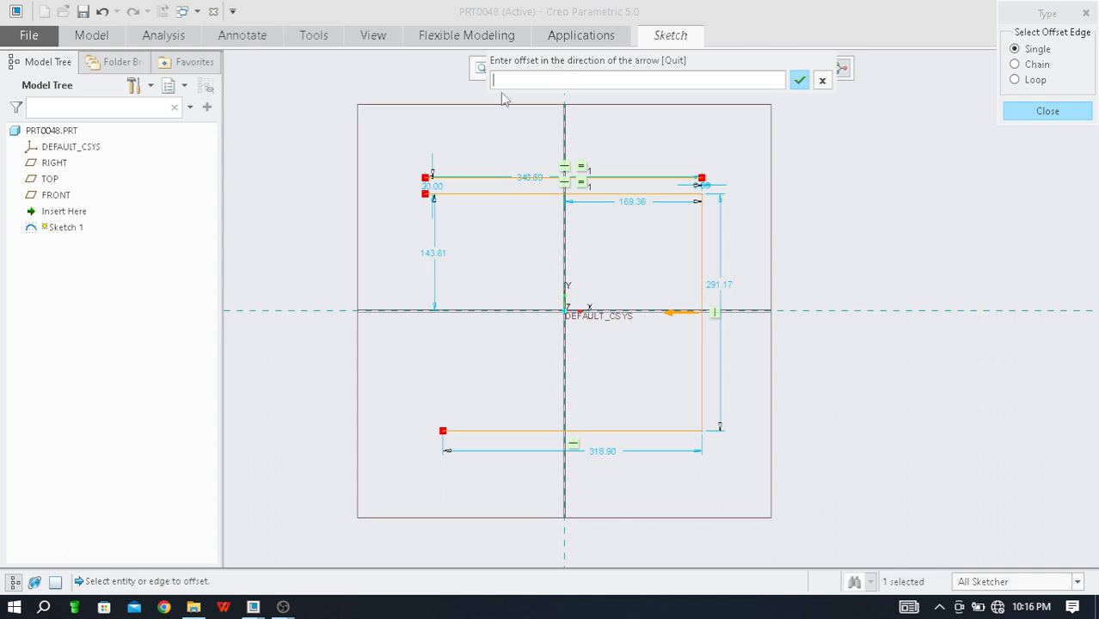
type("40")
left_click(800, 81)
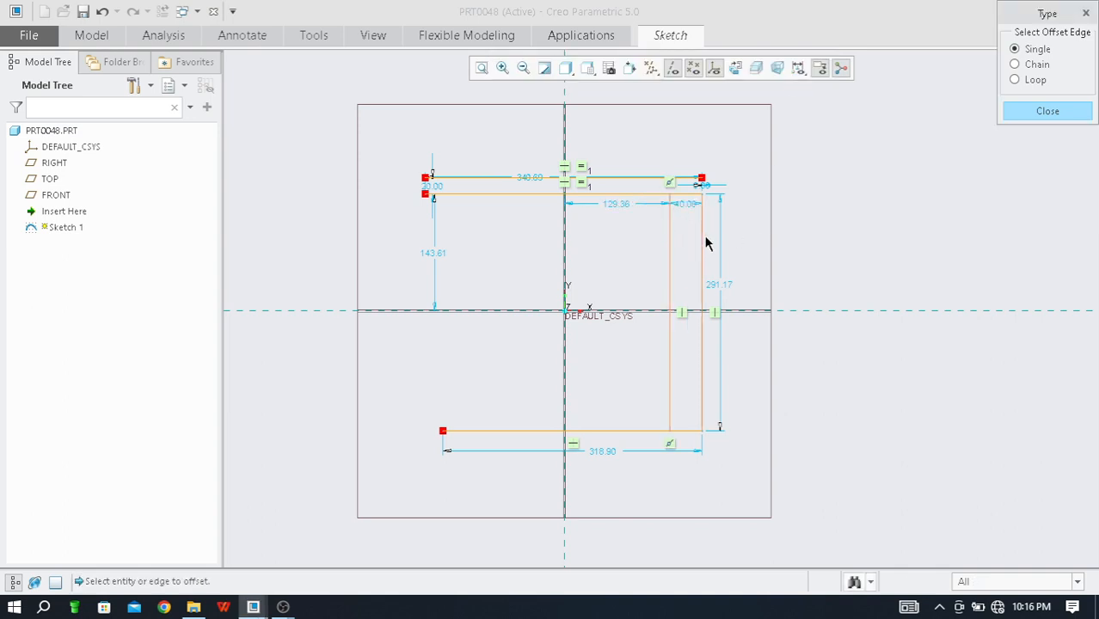
scroll(684, 211, "down", 1)
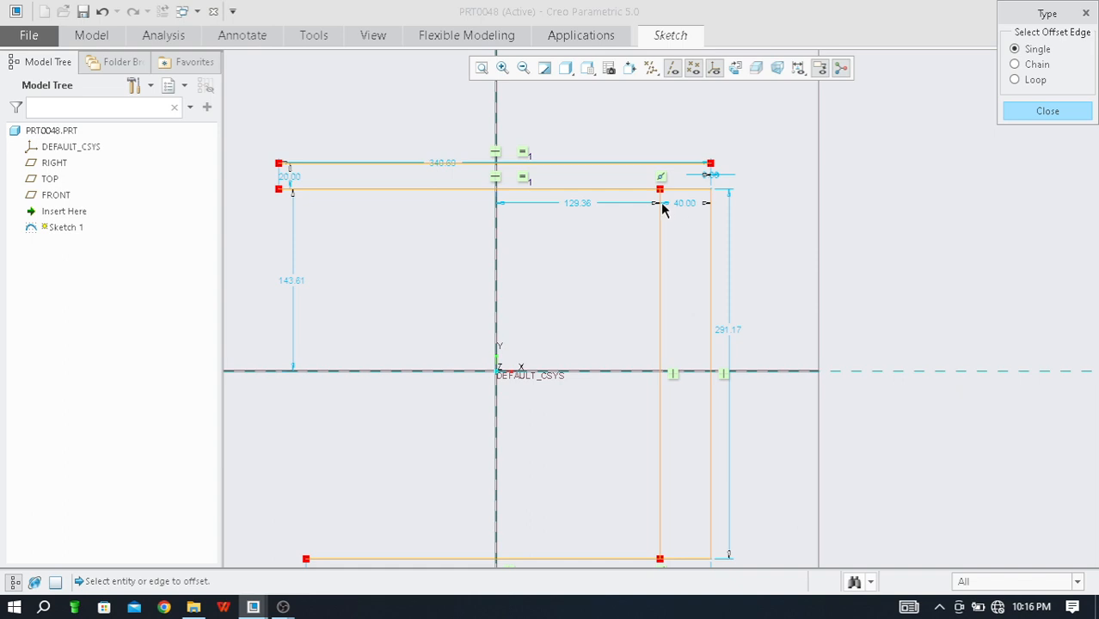
scroll(644, 193, "down", 3)
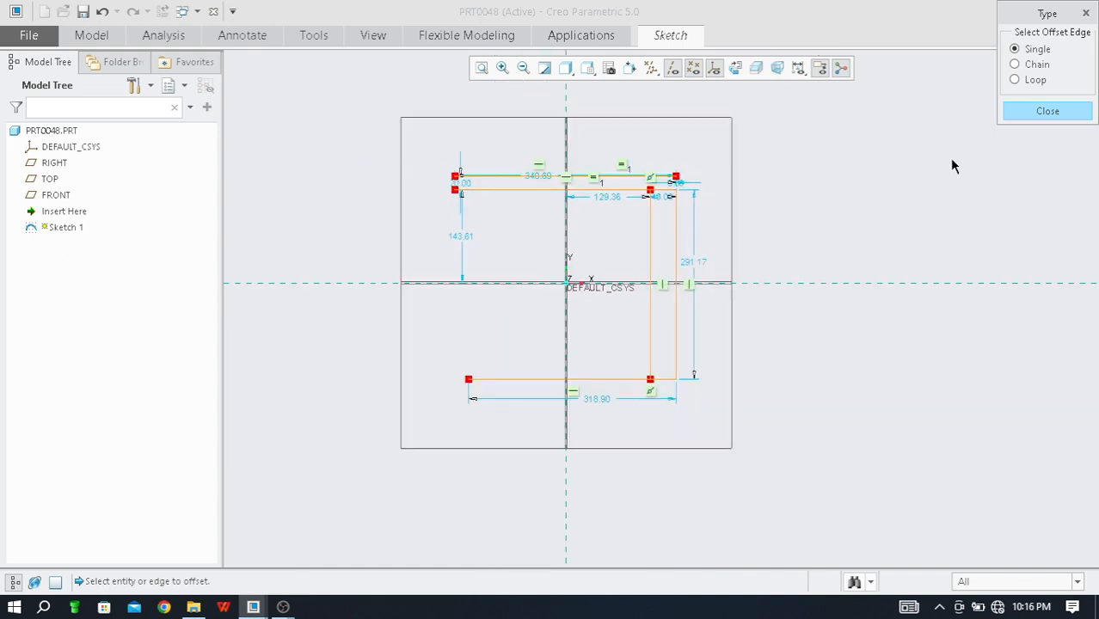
Offset the chain of the profile's bottom line and vertical right side inward by 60
left_click(1017, 66)
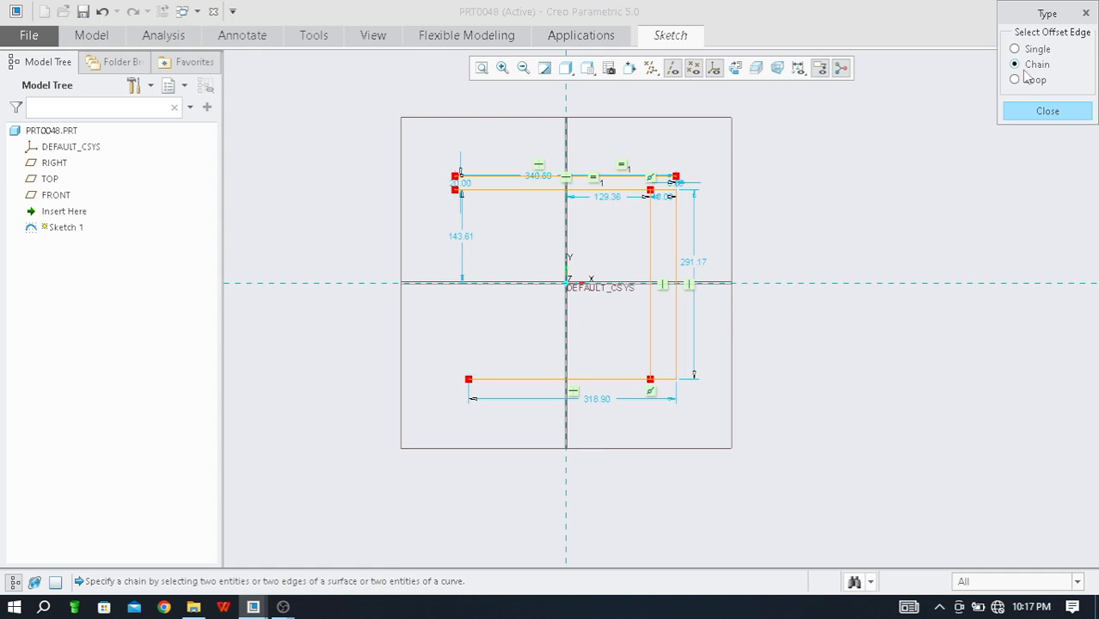
left_click(619, 379)
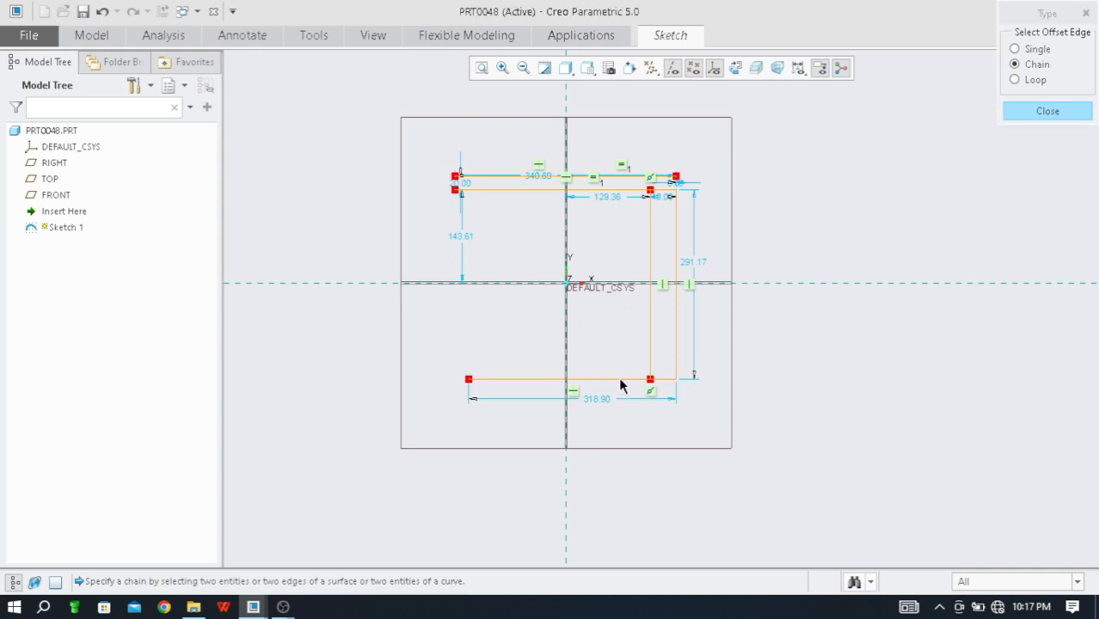
left_click(677, 343)
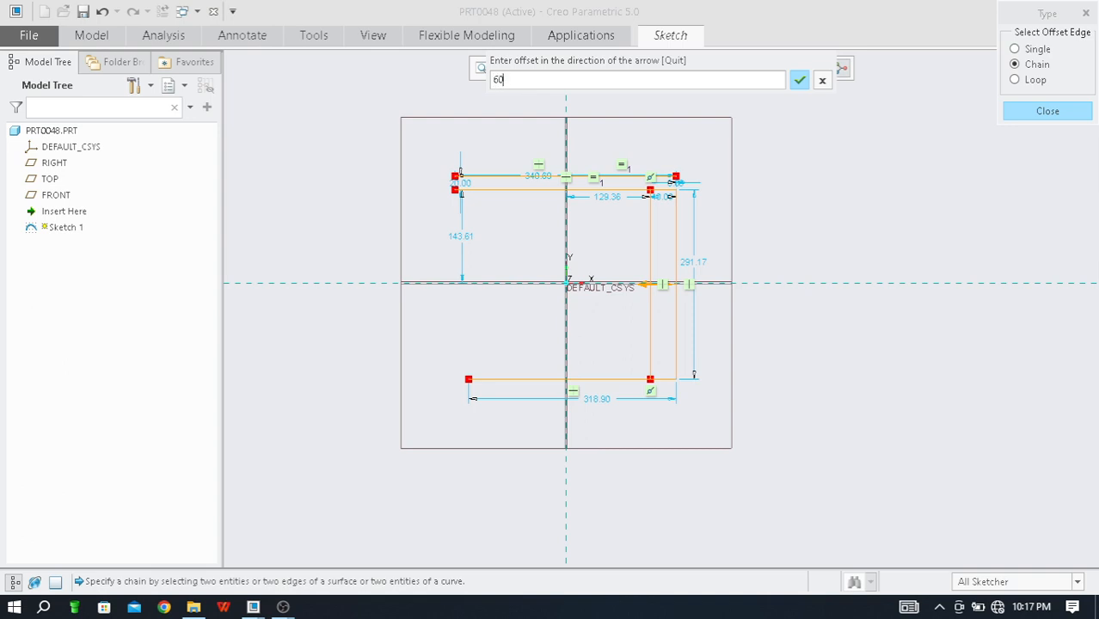
type("60")
left_click(800, 80)
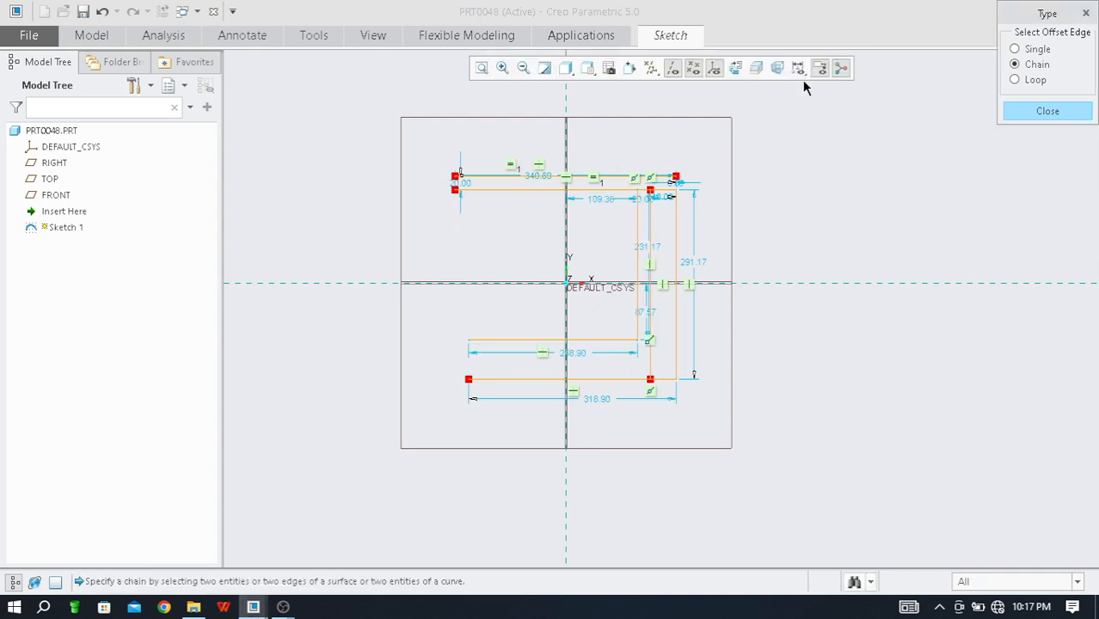
Examine the chain offset's corner and its spacing from the single offset line and the original profile edges
scroll(725, 351, "up", 3)
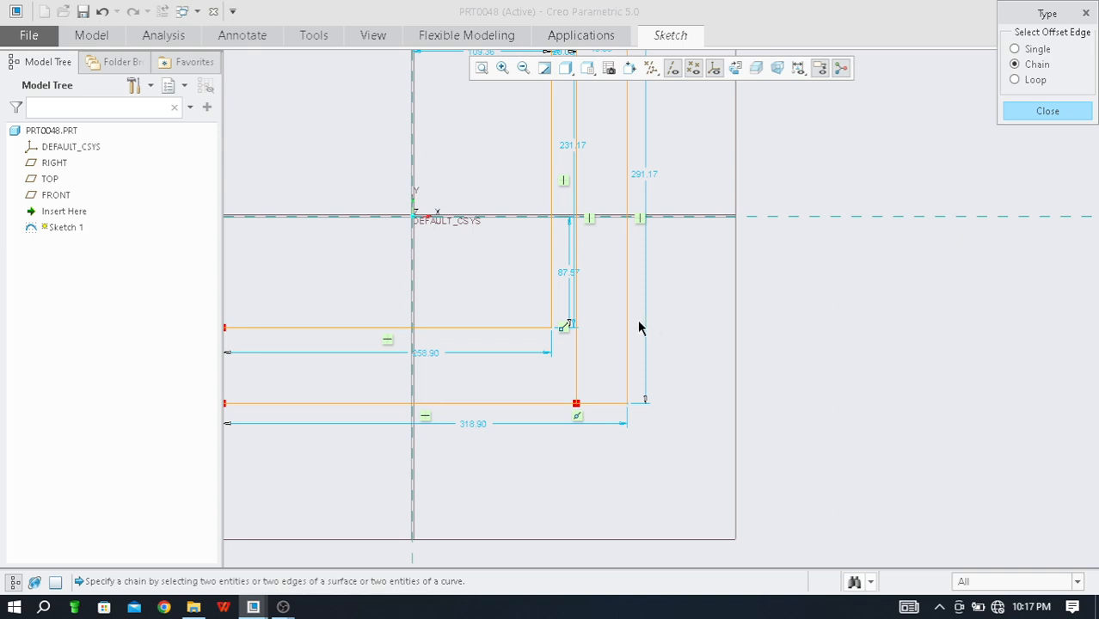
scroll(638, 326, "down", 3)
scroll(596, 320, "up", 1)
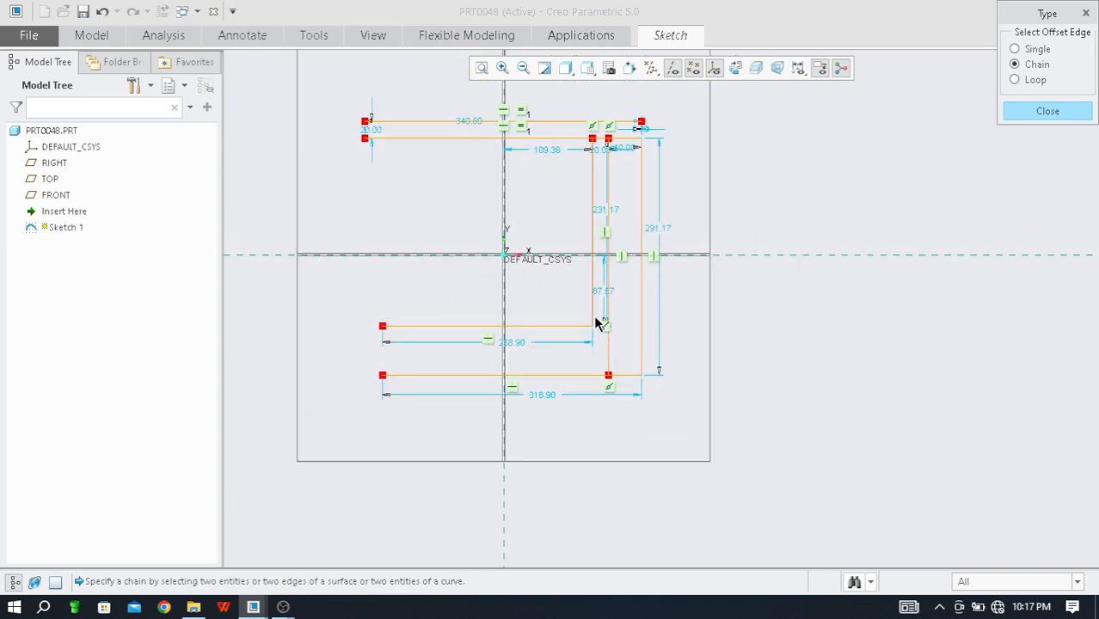
scroll(610, 312, "up", 2)
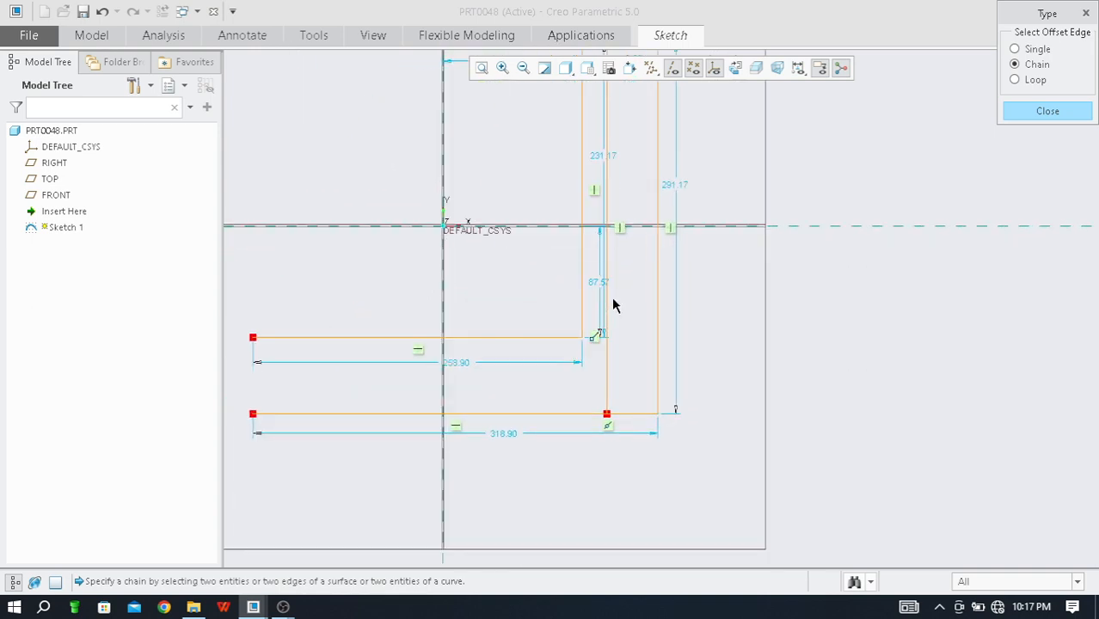
scroll(638, 319, "down", 1)
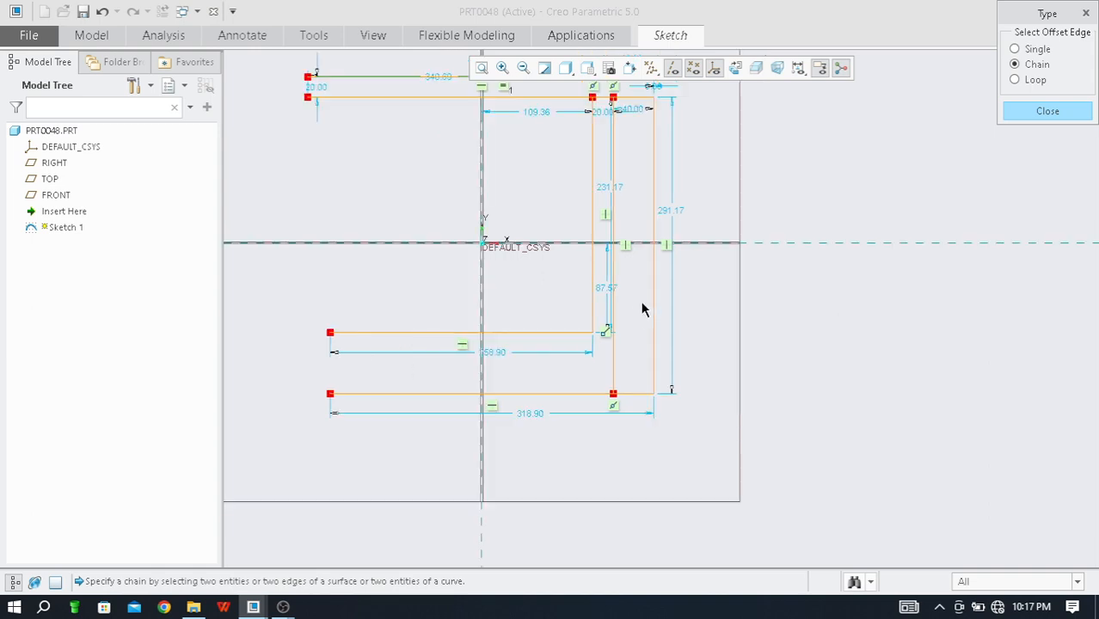
scroll(638, 320, "up", 1)
scroll(641, 314, "down", 1)
scroll(533, 392, "down", 1)
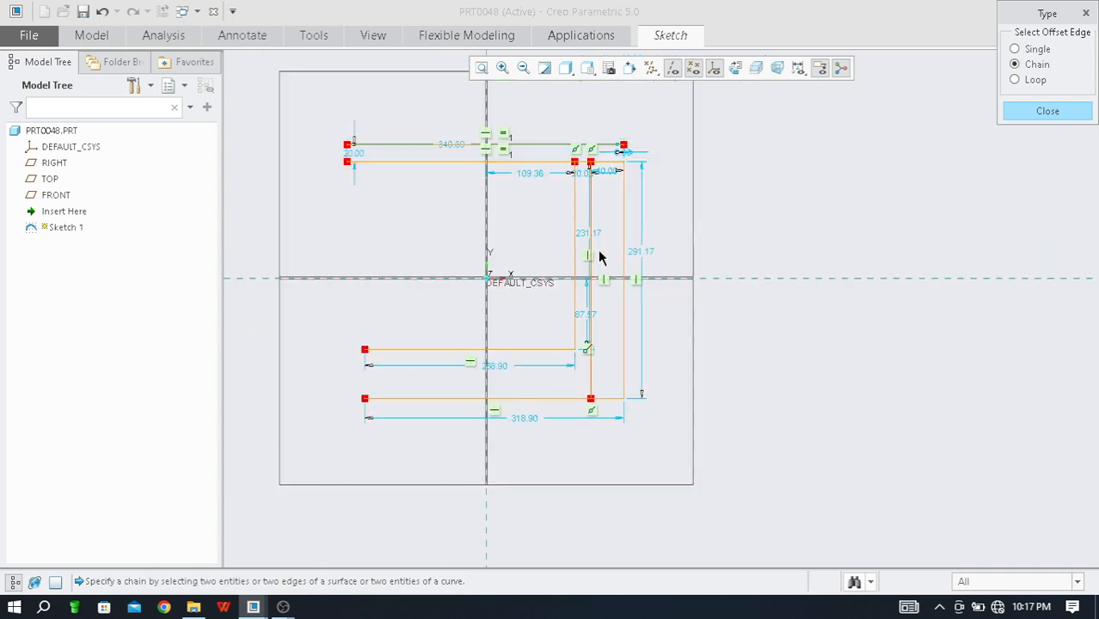
scroll(593, 176, "up", 2)
scroll(588, 187, "up", 2)
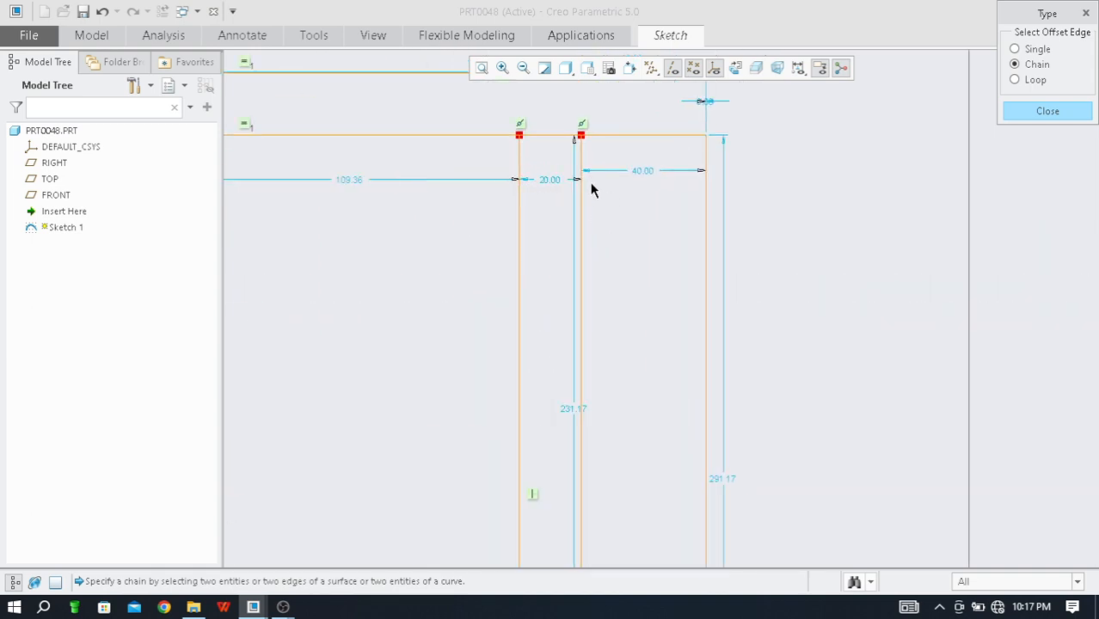
scroll(590, 182, "down", 1)
scroll(606, 171, "up", 1)
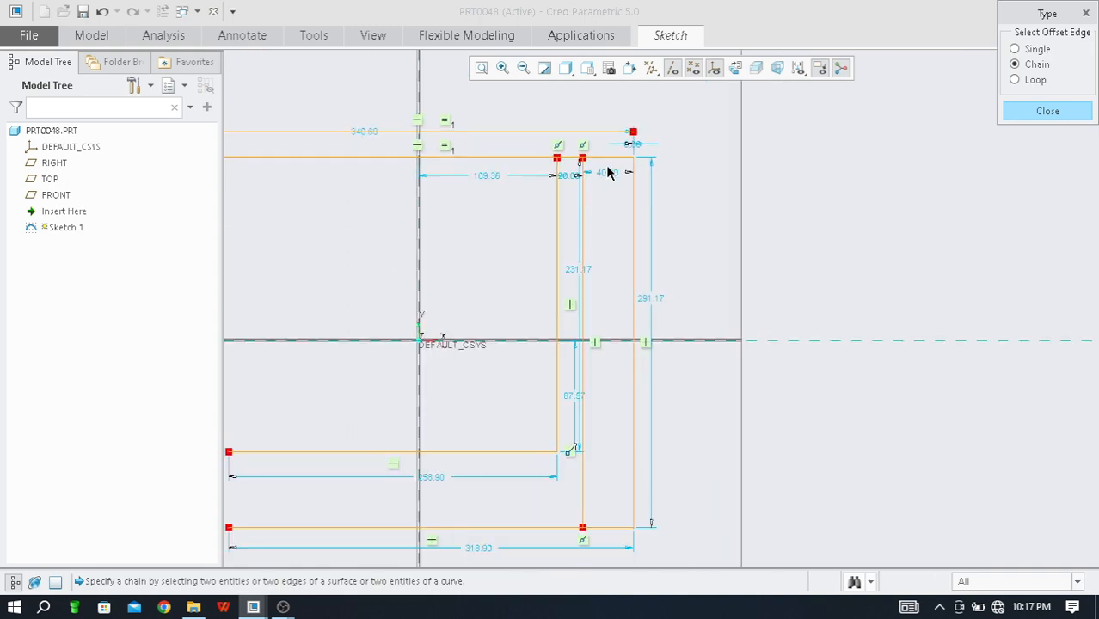
scroll(607, 173, "down", 1)
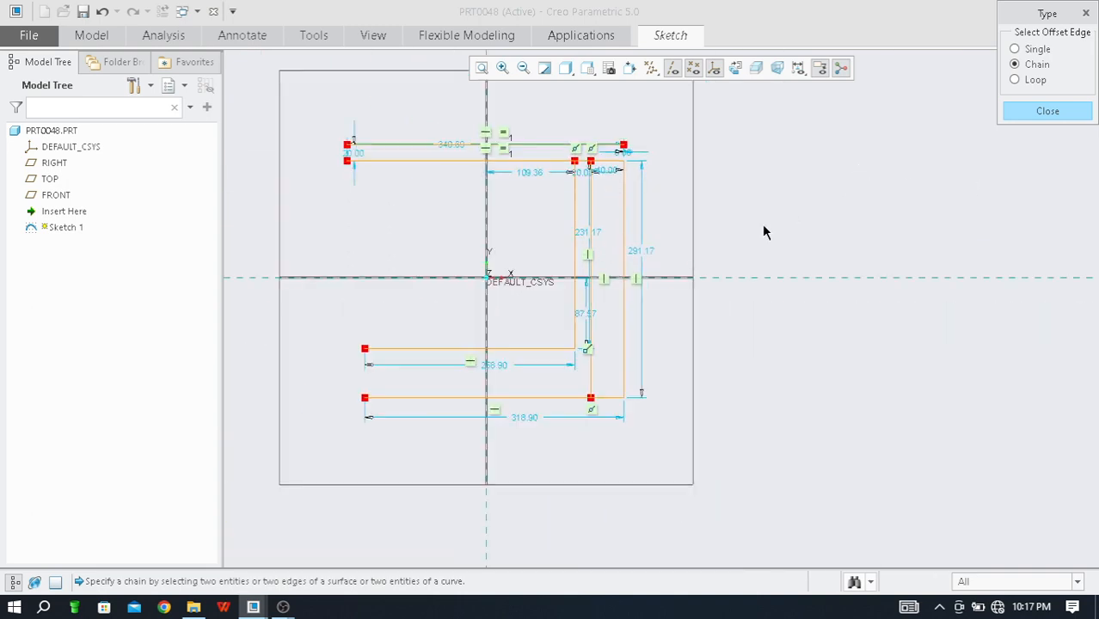
End the Offset command and undo the chain offset and the single offset of the vertical side
left_click(1026, 119)
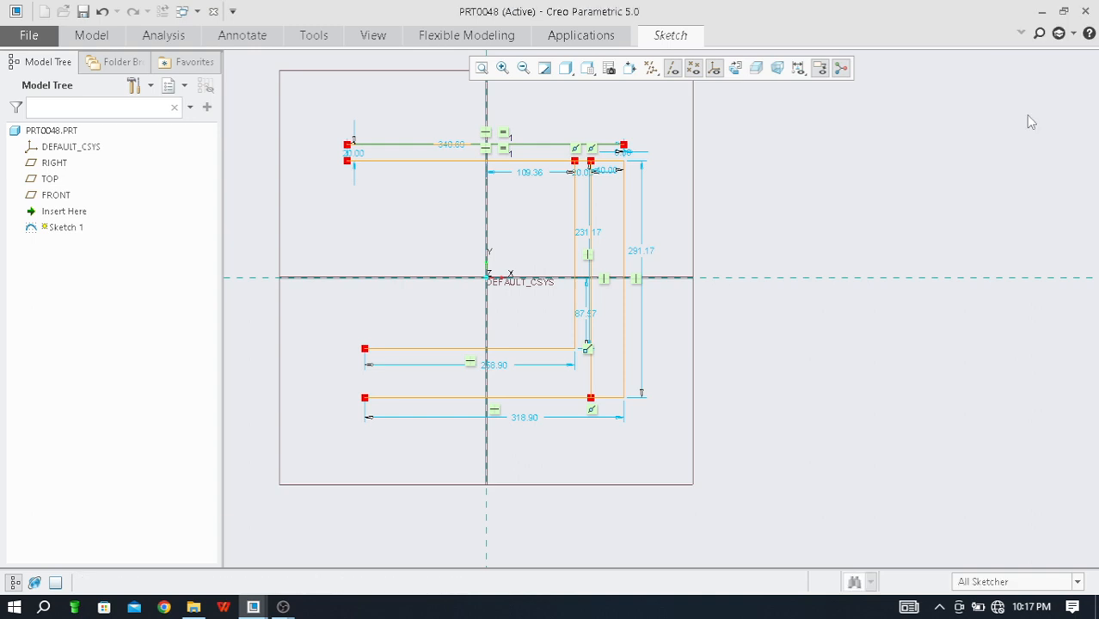
key("ctrl+z")
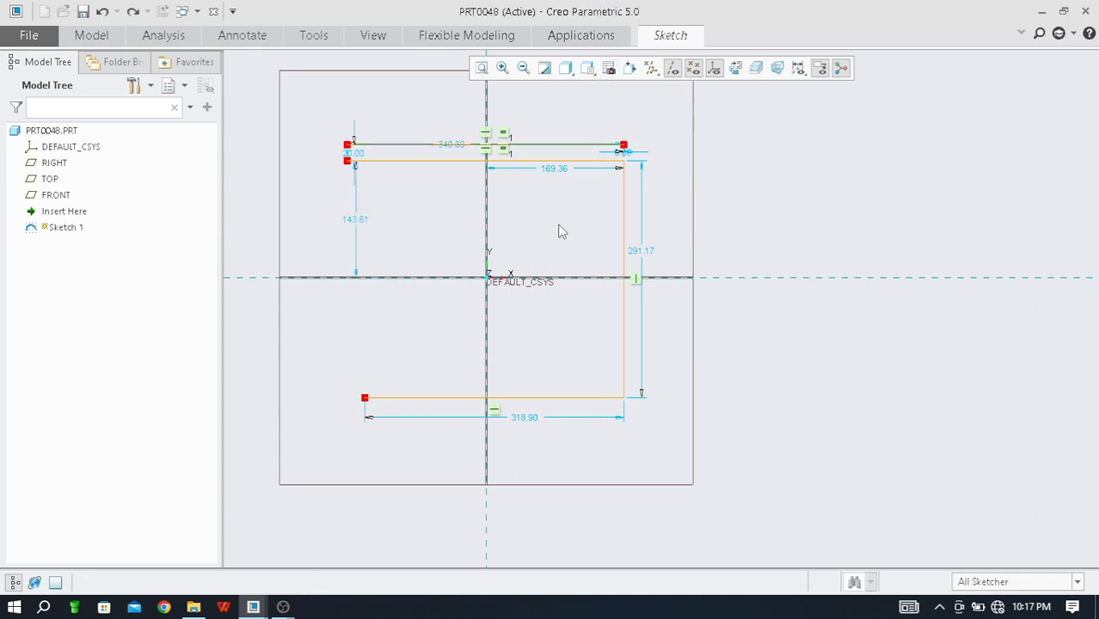
Offset the profile's vertical right side outward by 50 using the Single edge option
scroll(625, 267, "up", 1)
left_click(670, 39)
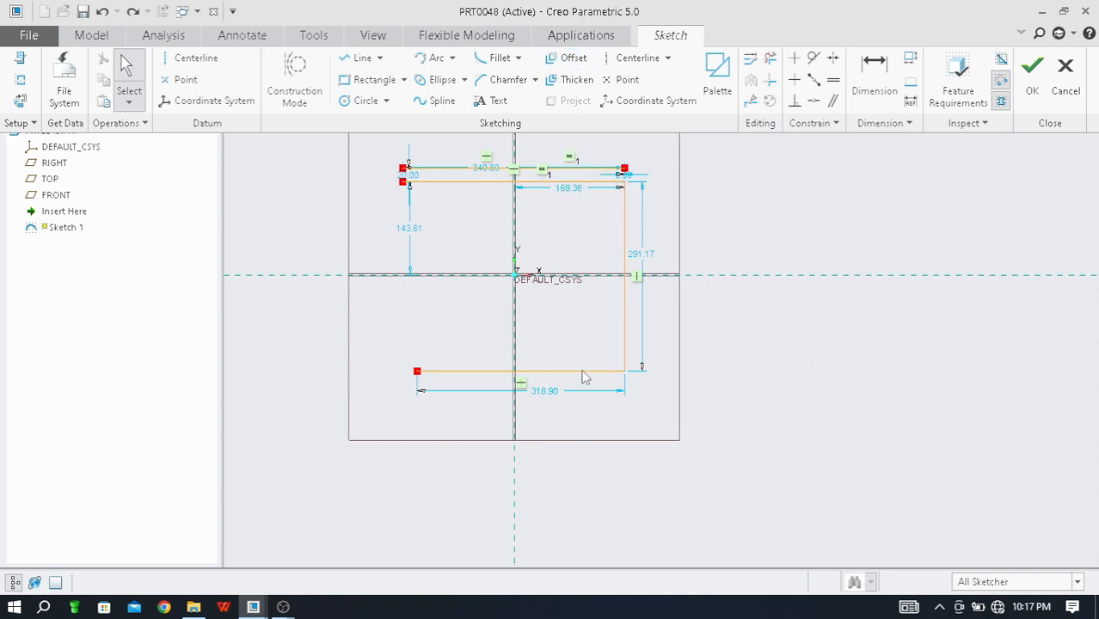
left_click(628, 349)
left_click(608, 372, "ctrl")
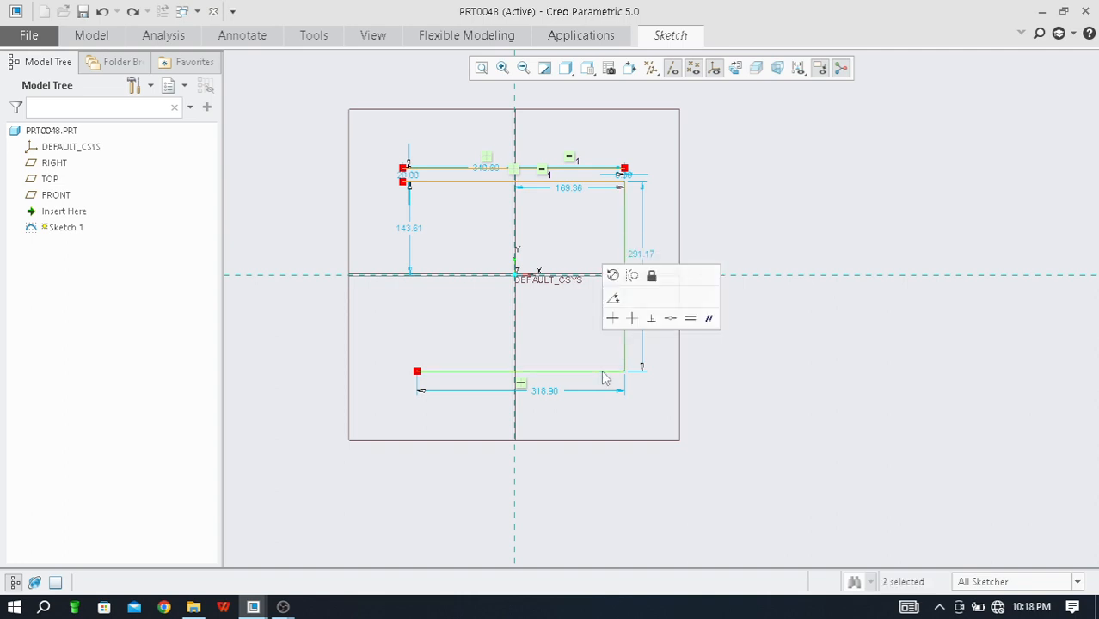
left_click(671, 36)
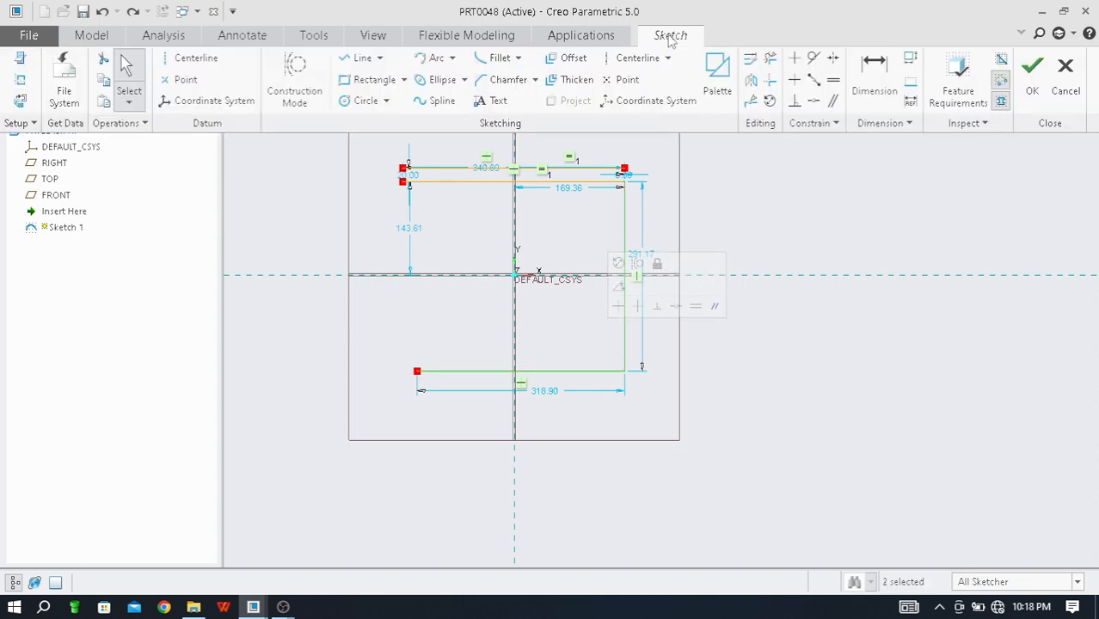
left_click(570, 58)
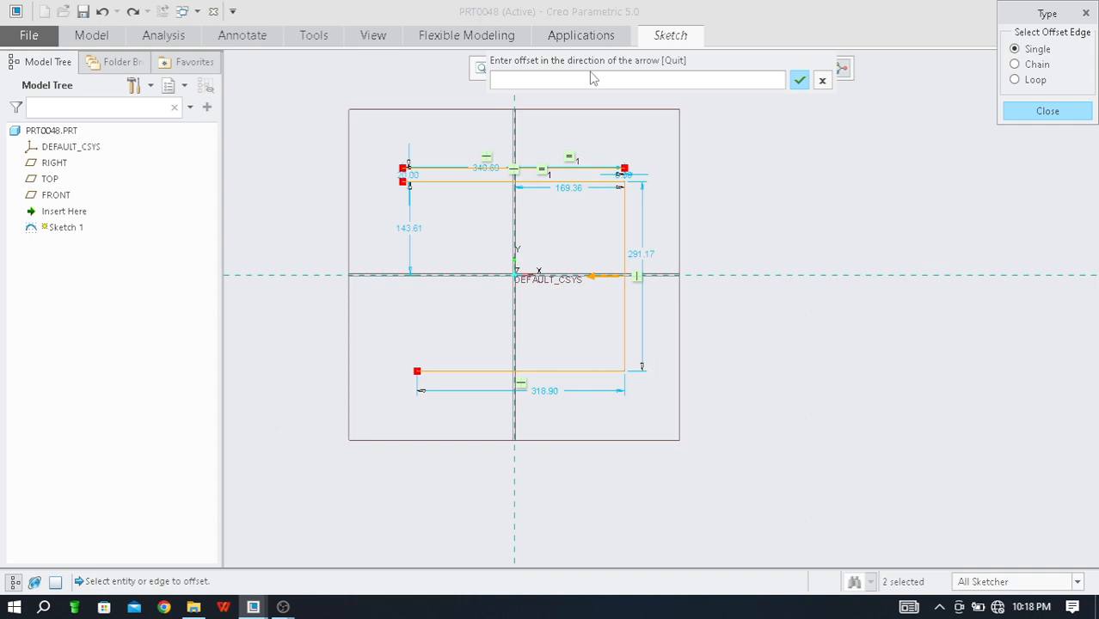
left_click(540, 79)
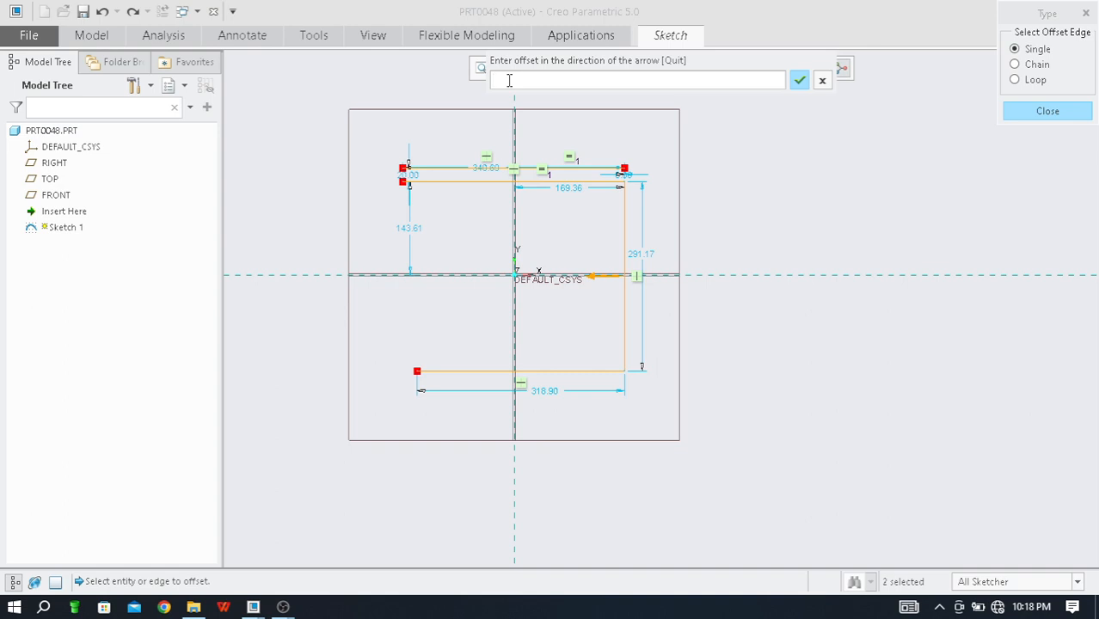
type("50")
type("-")
left_click(799, 82)
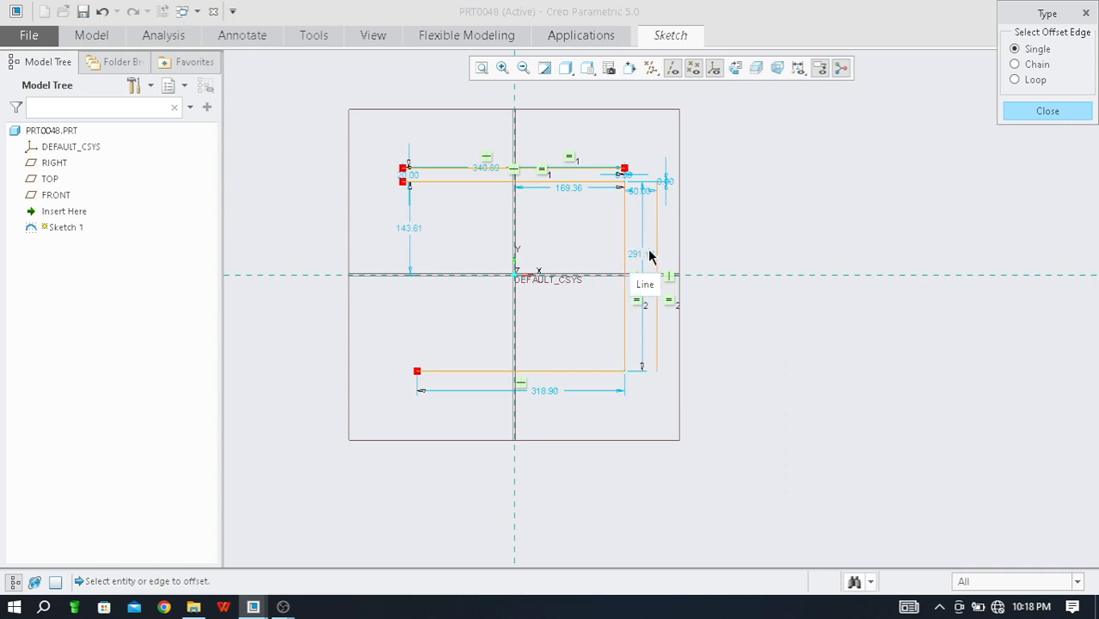
scroll(655, 178, "up", 2)
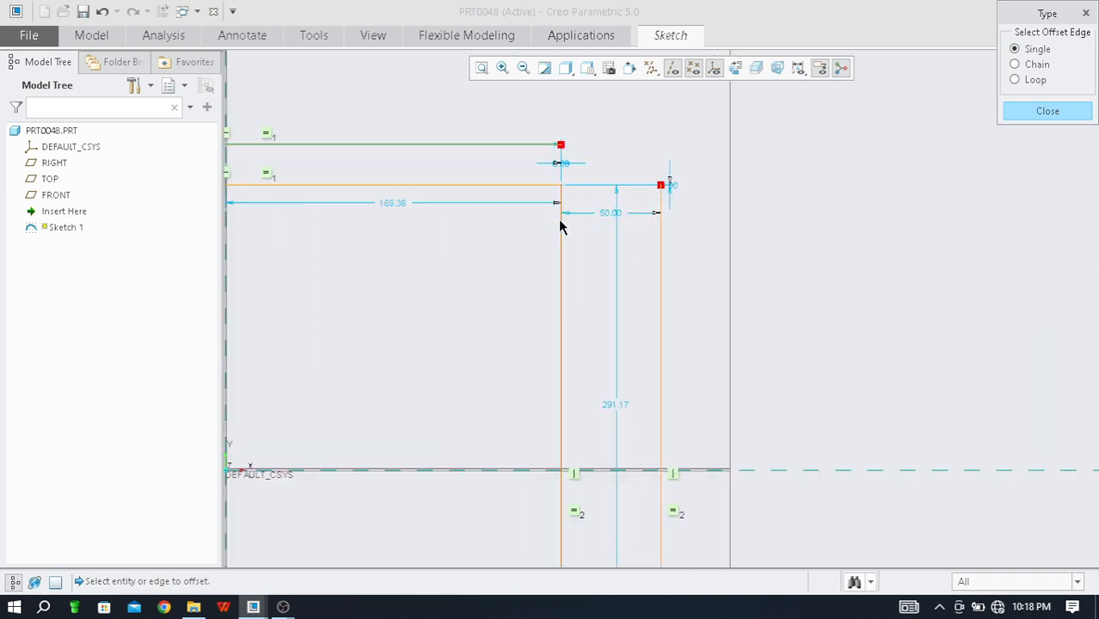
scroll(647, 189, "up", 1)
scroll(621, 177, "down", 3)
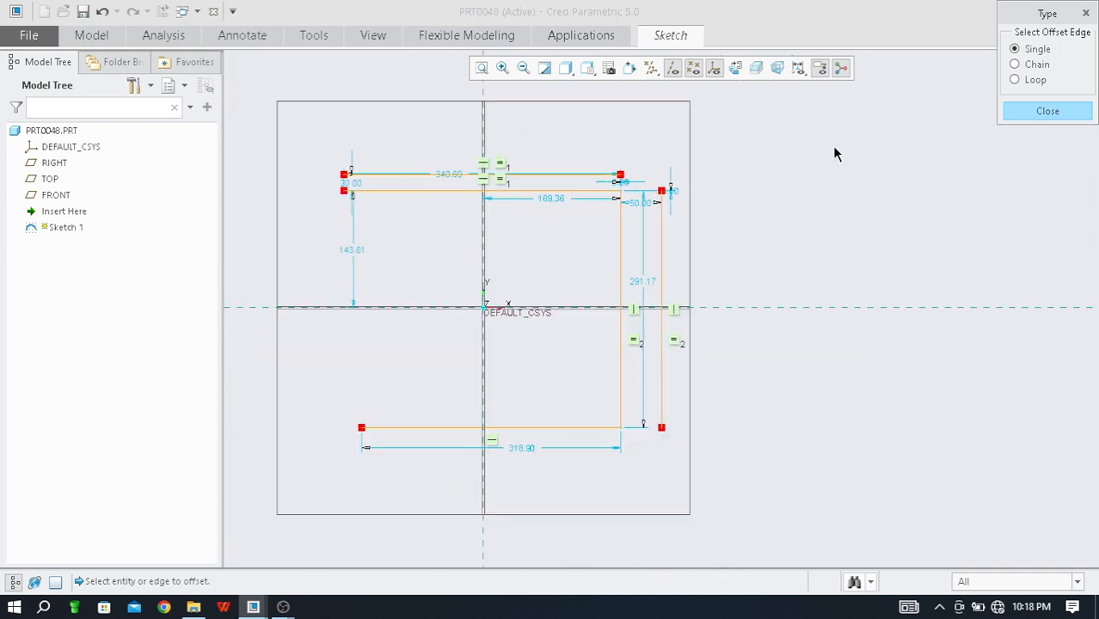
Offset the whole profile chain, from its bottom line to its top line, outward by 20 using the Chain option
left_click(1015, 65)
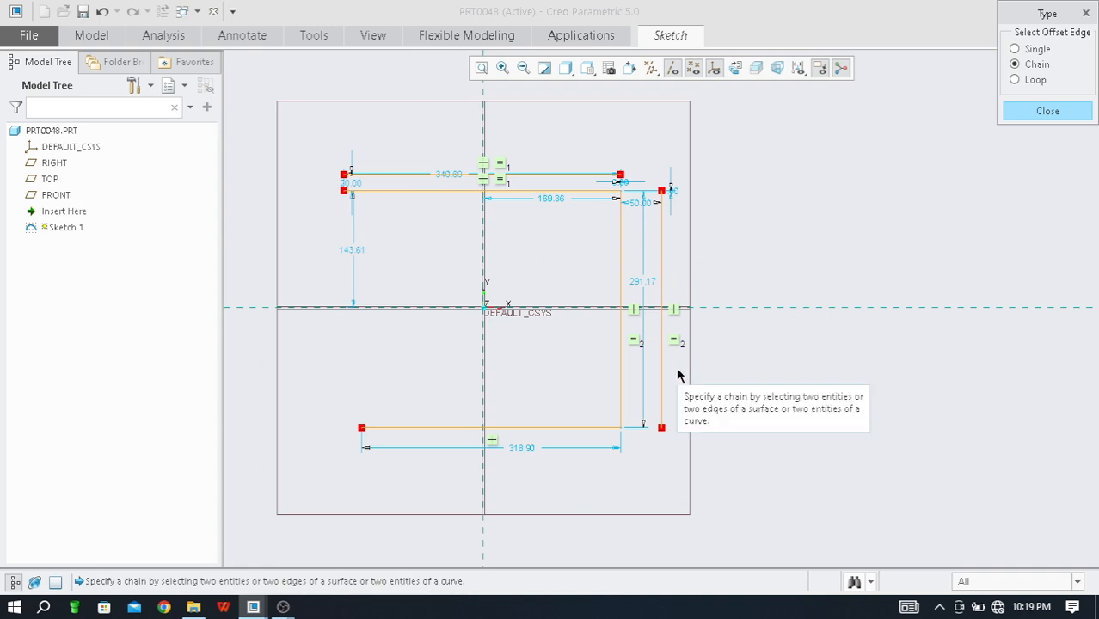
left_click(584, 427)
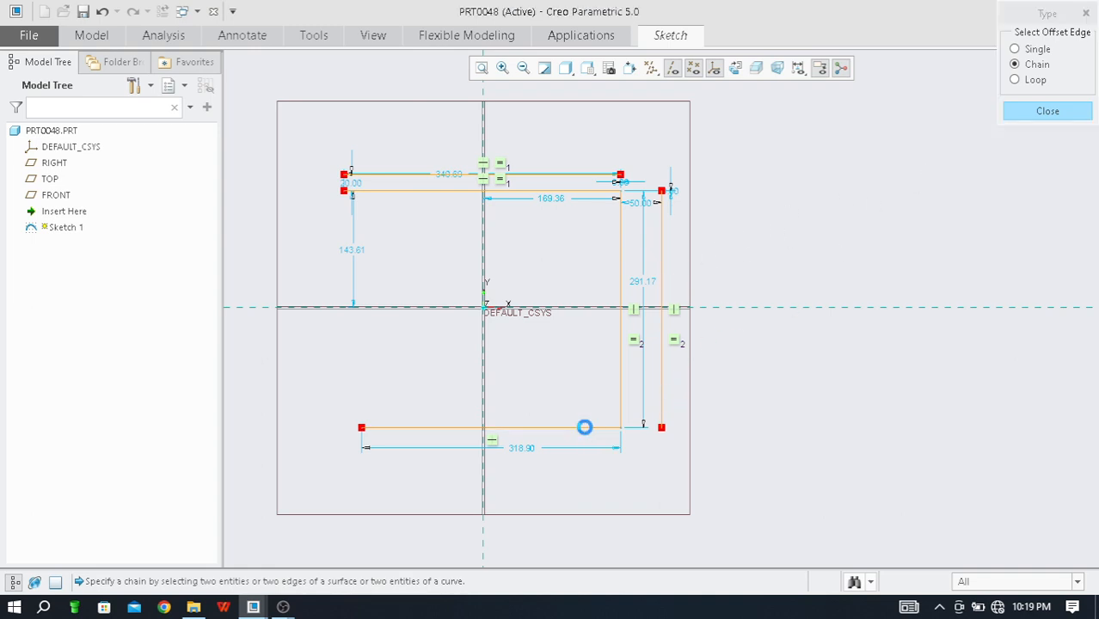
left_click(570, 191)
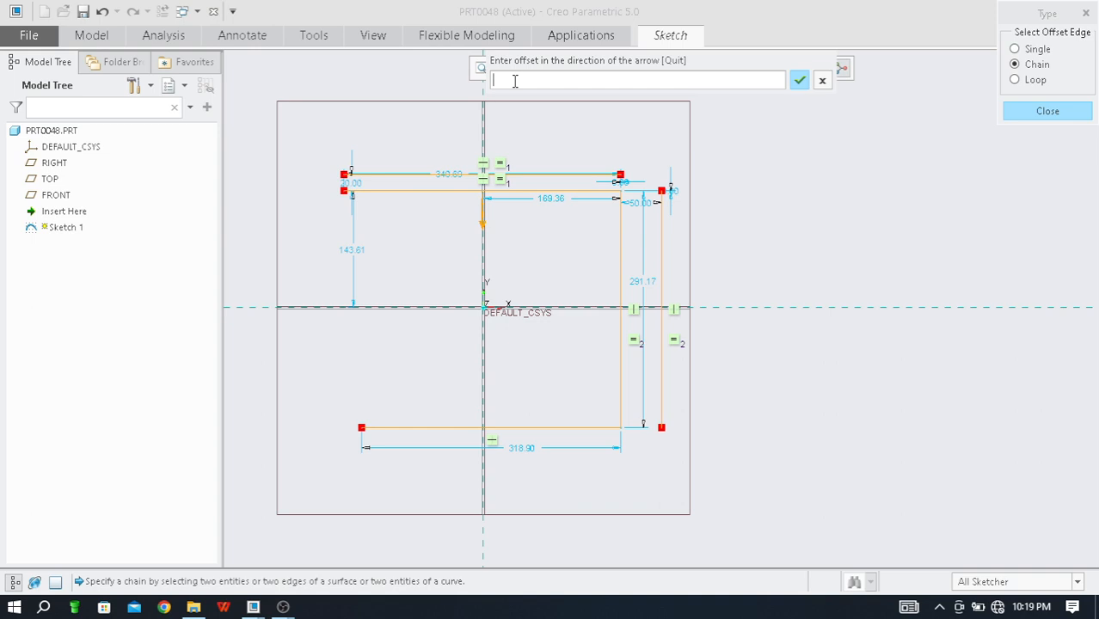
type("2")
key("BackSpace")
key("BackSpace")
left_click(799, 80)
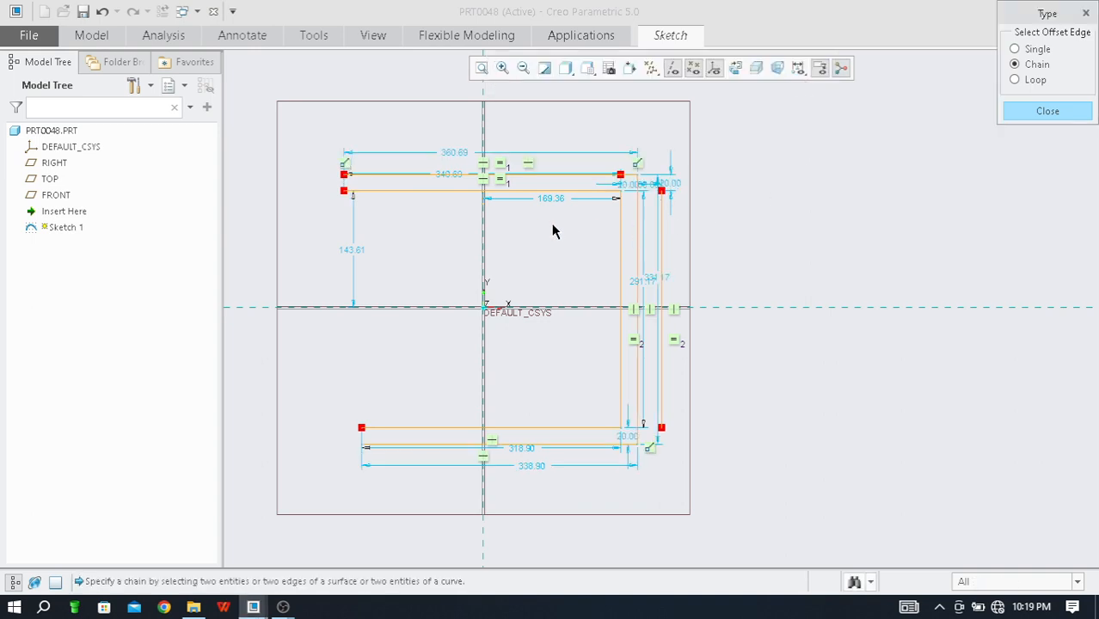
Examine the chain offset's upper and lower corners and its spacing from the original profile and the single offset line
scroll(435, 185, "up", 2)
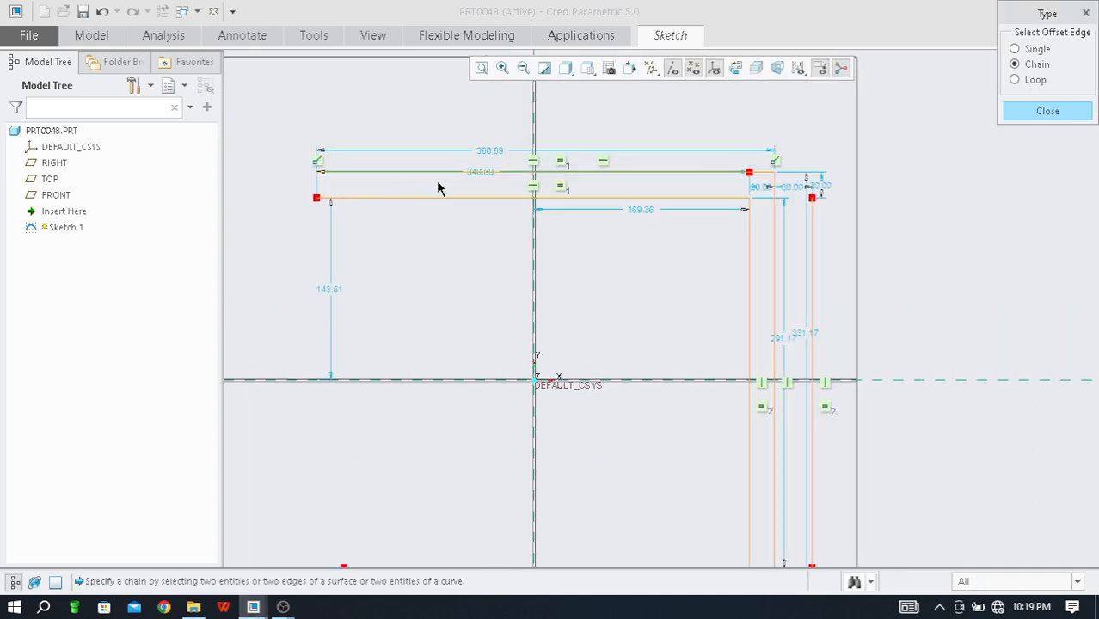
scroll(750, 200, "up", 2)
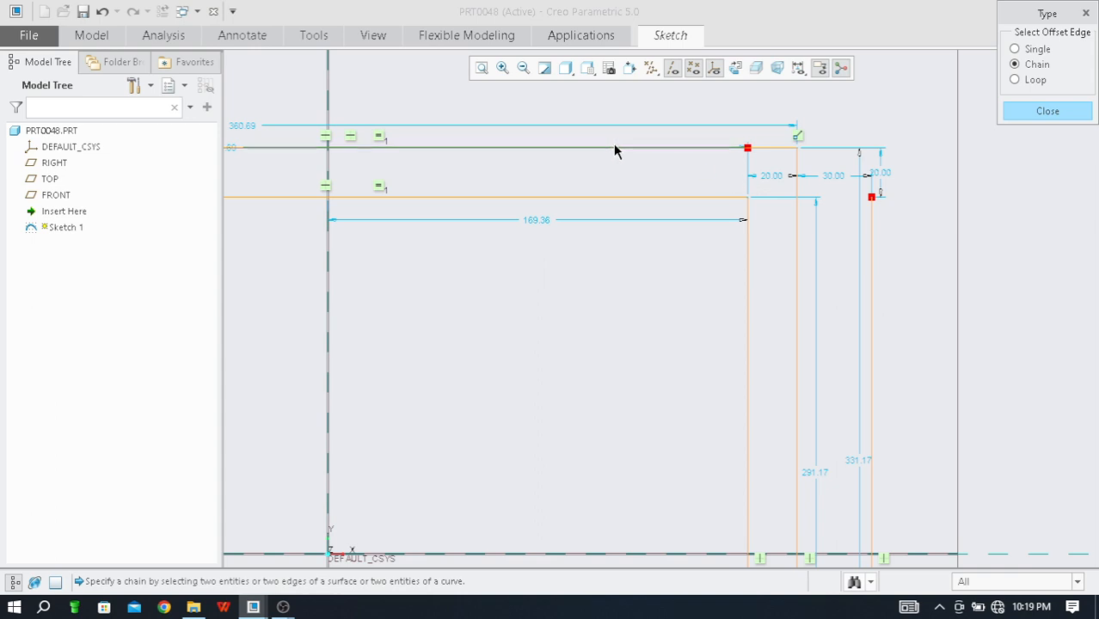
scroll(757, 191, "down", 3)
scroll(544, 151, "up", 2)
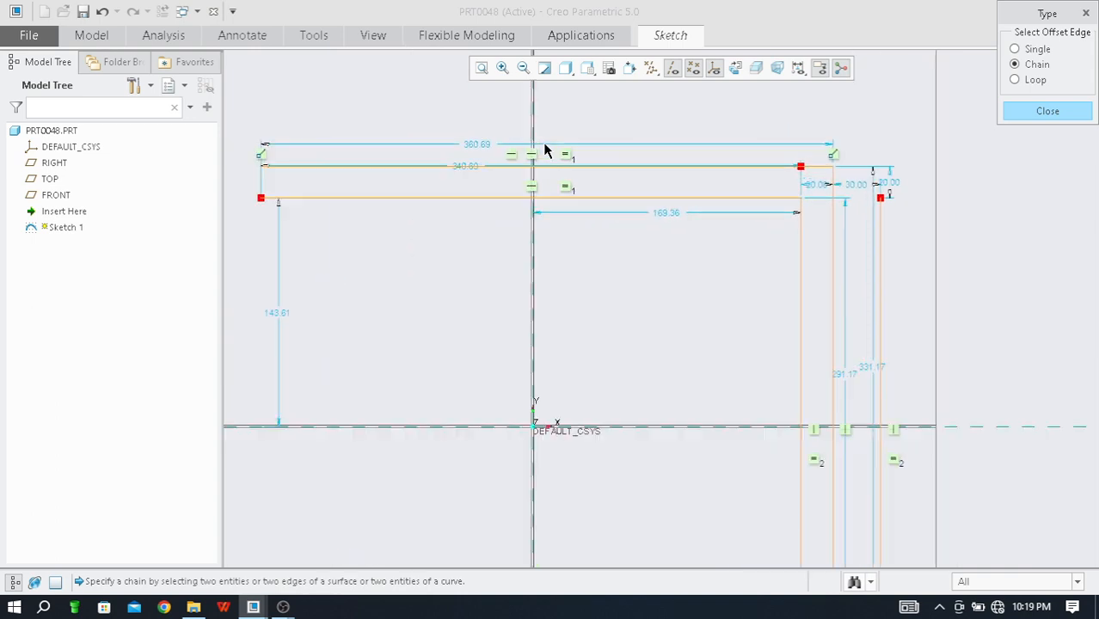
scroll(545, 150, "down", 4)
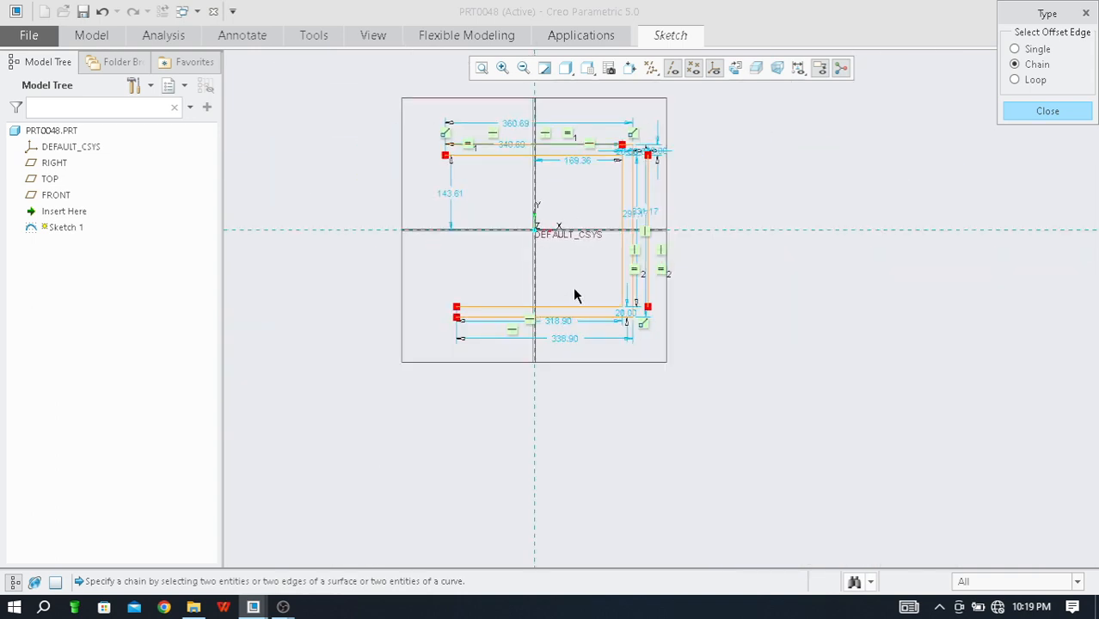
scroll(609, 302, "up", 2)
scroll(529, 337, "up", 1)
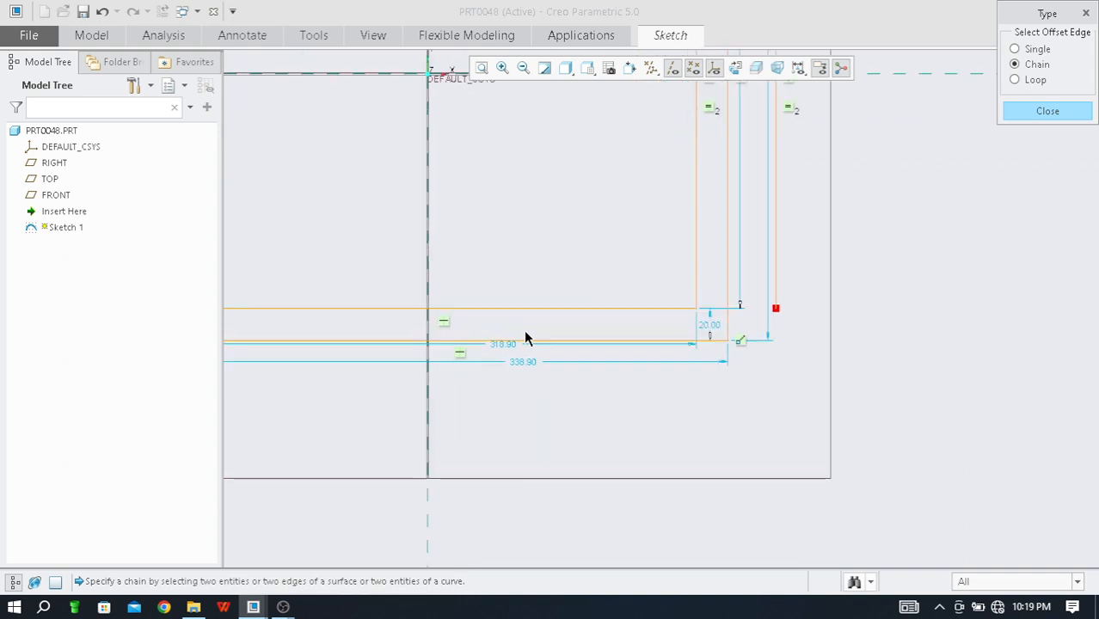
scroll(546, 387, "down", 3)
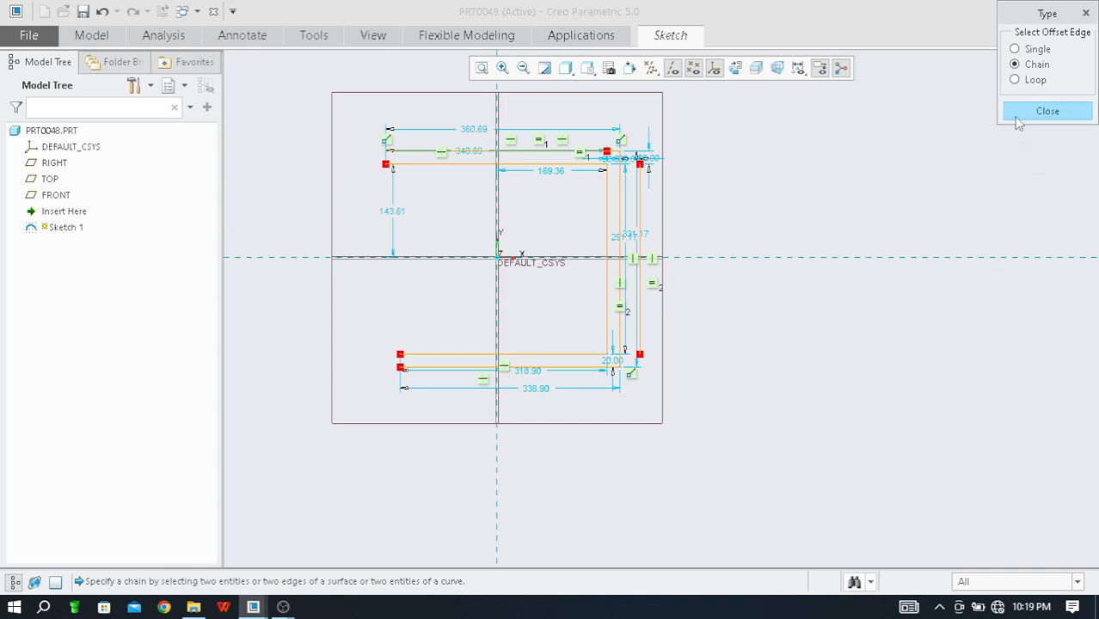
End the Offset command and undo the chain offset and the single offsets of the vertical side and top line
left_click(1045, 113)
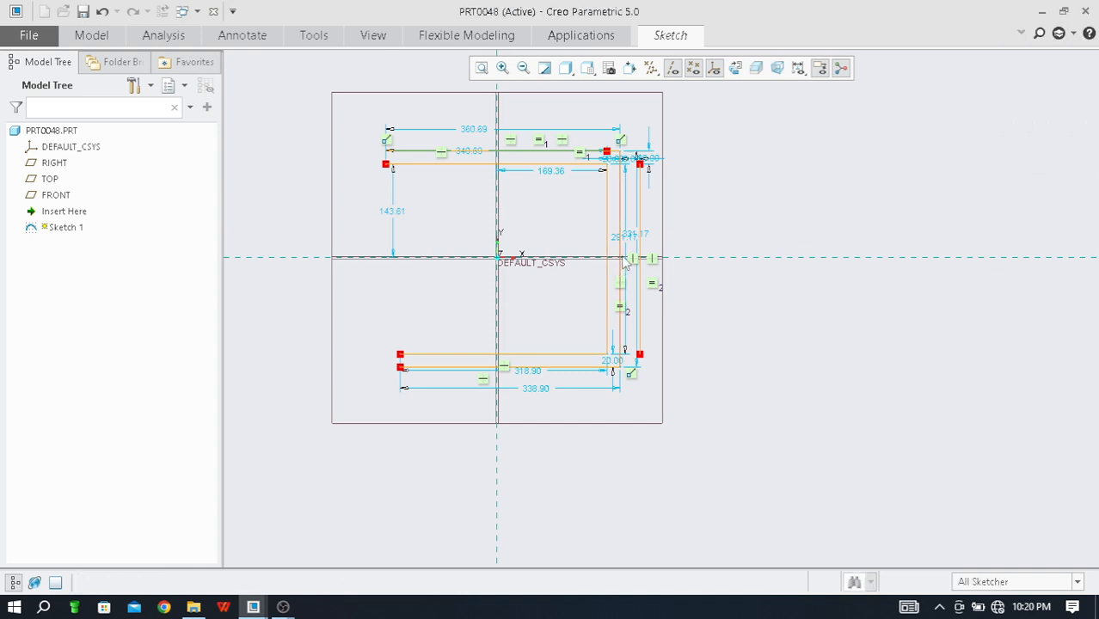
key("ctrl+z")
scroll(348, 146, "down", 1)
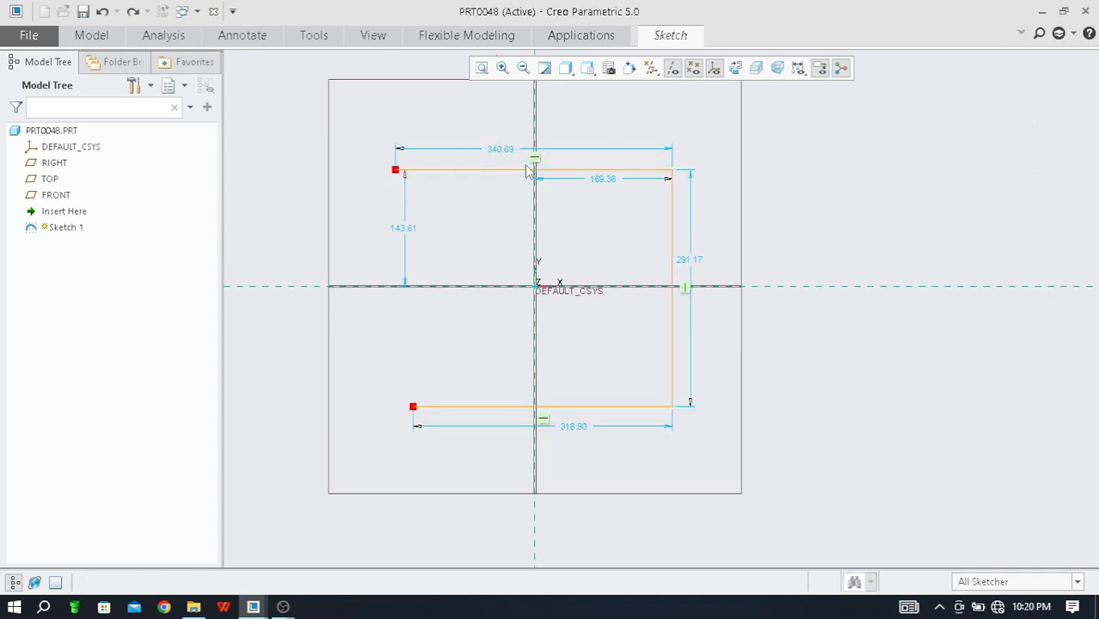
left_click(666, 36)
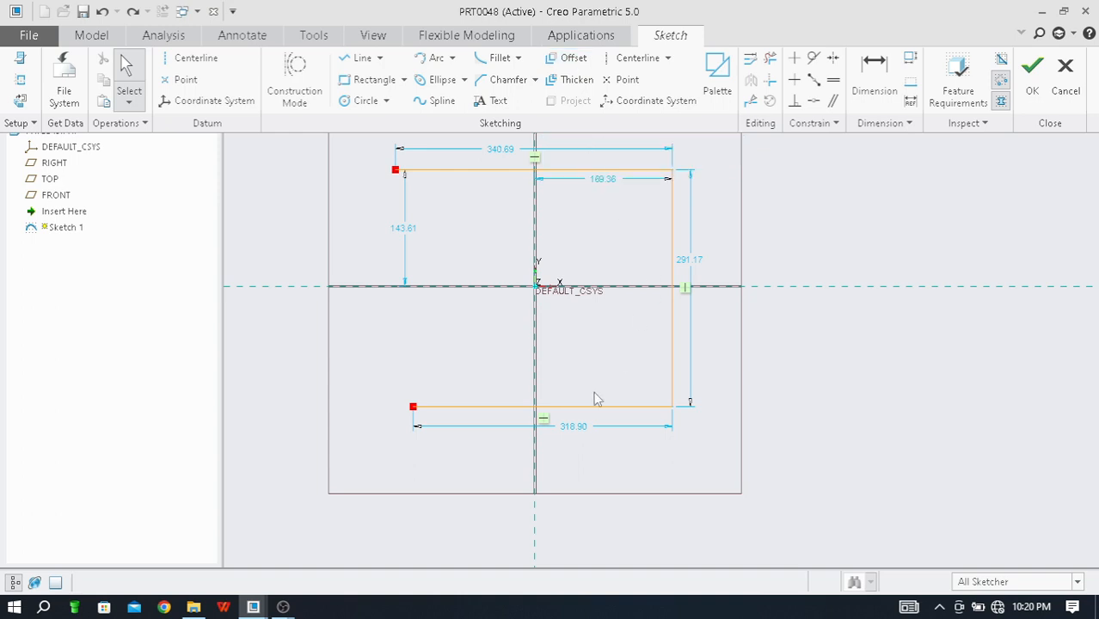
left_click(561, 171)
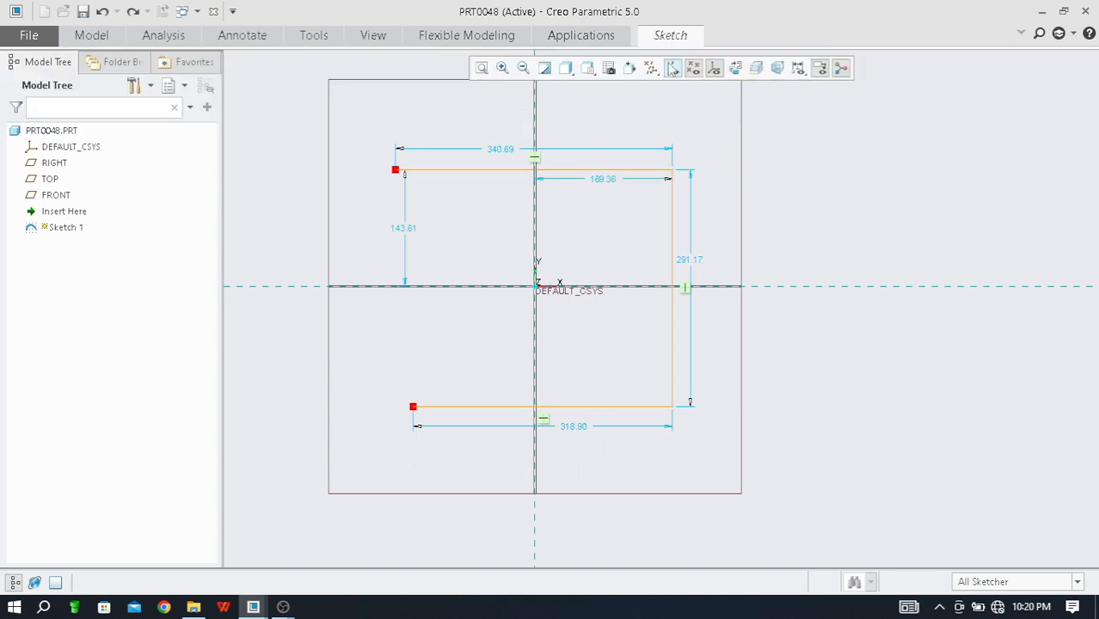
left_click(661, 34)
left_click(572, 58)
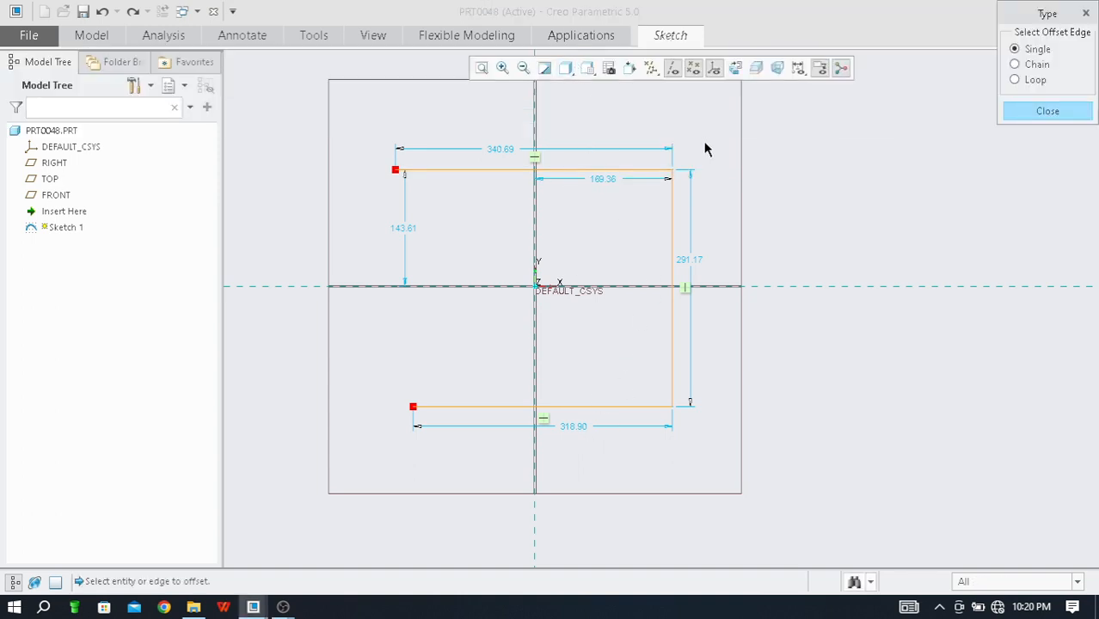
left_click(1016, 79)
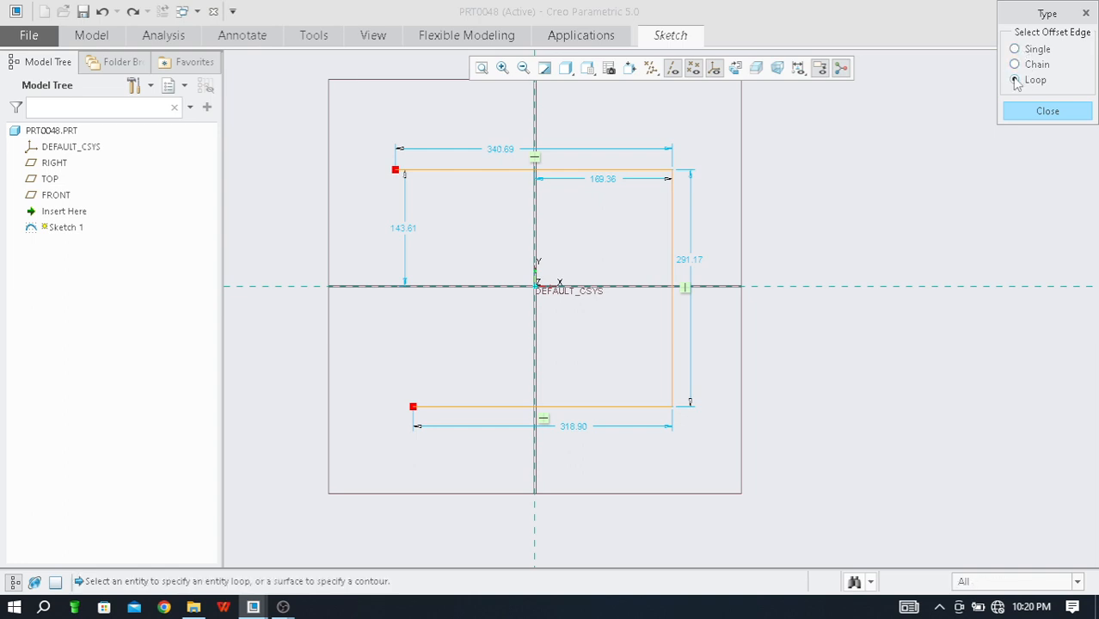
left_click(1015, 65)
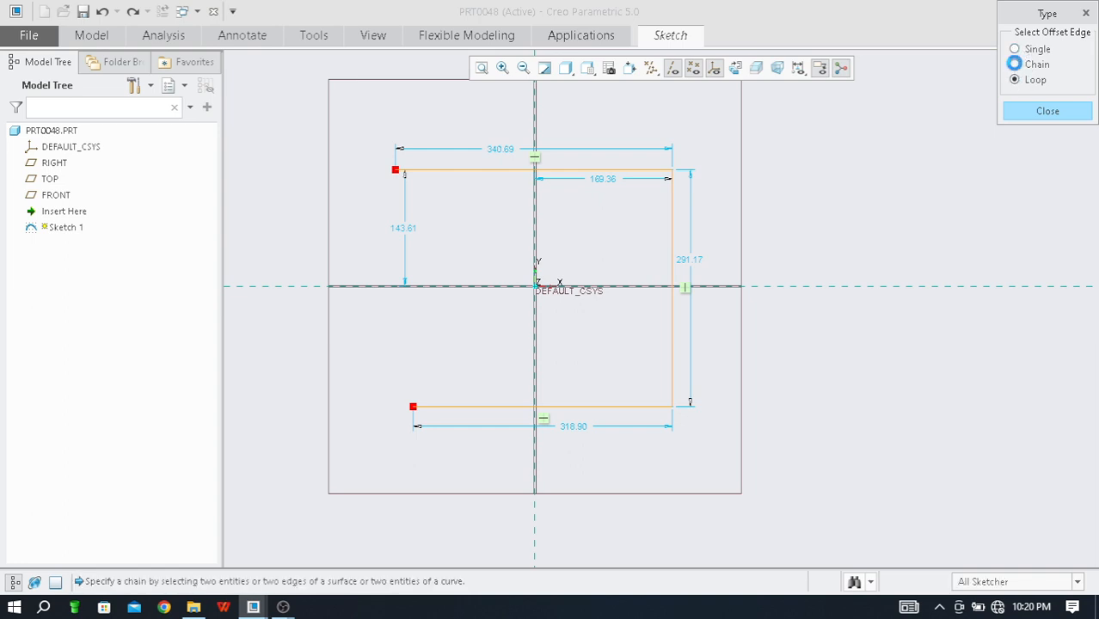
left_click(1016, 80)
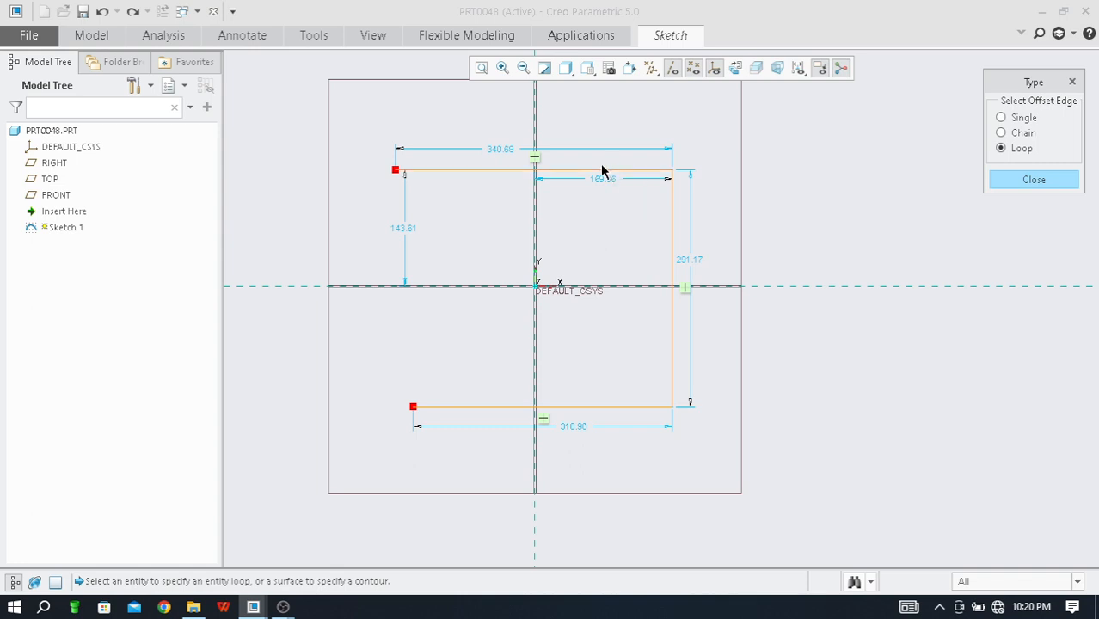
Offset the profile's top line upward by entering -10 with the Single edge option
left_click(677, 39)
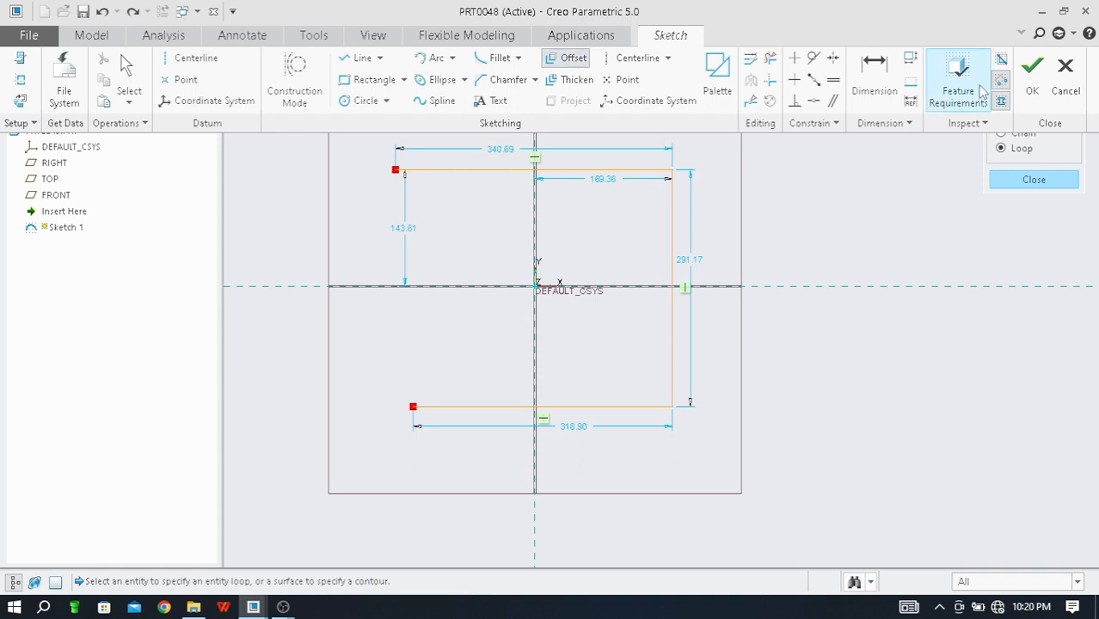
left_click(574, 61)
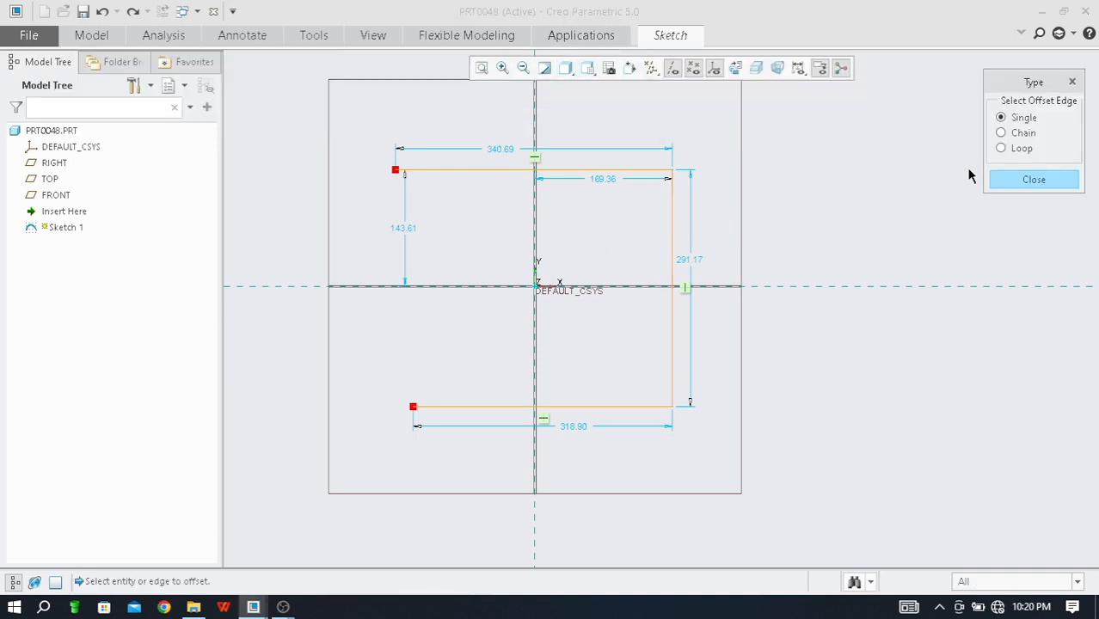
left_click(626, 169)
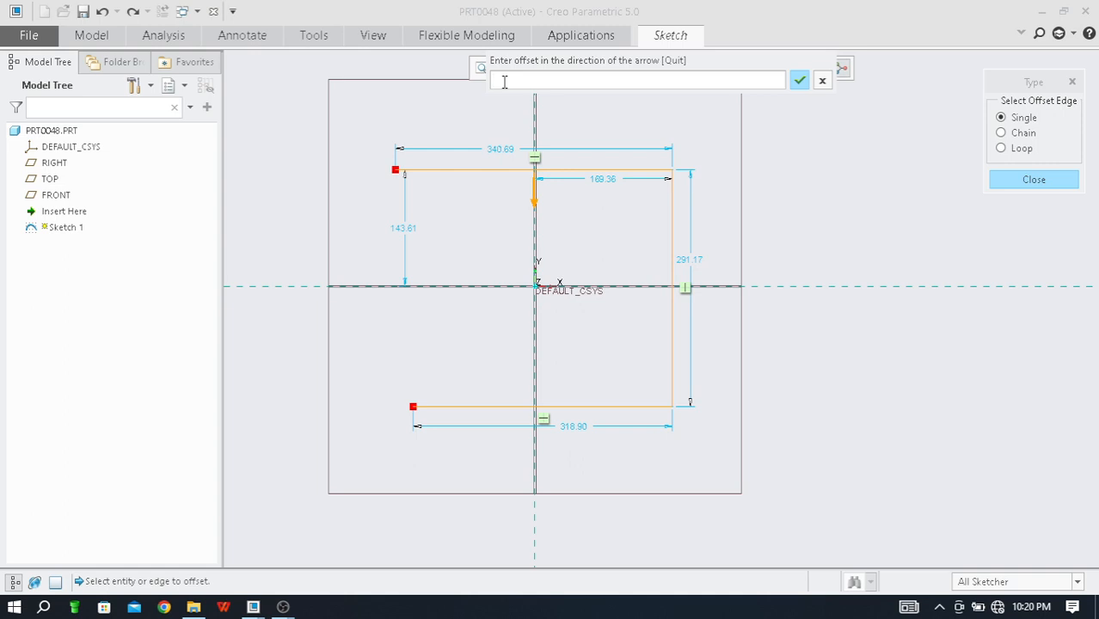
left_click(999, 148)
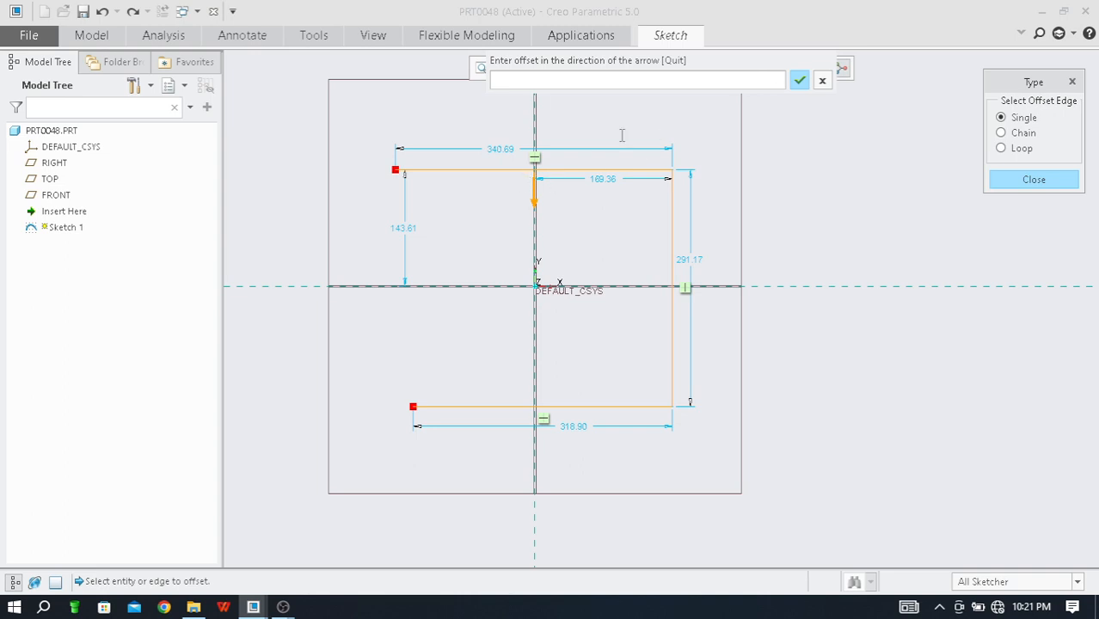
left_click(510, 81)
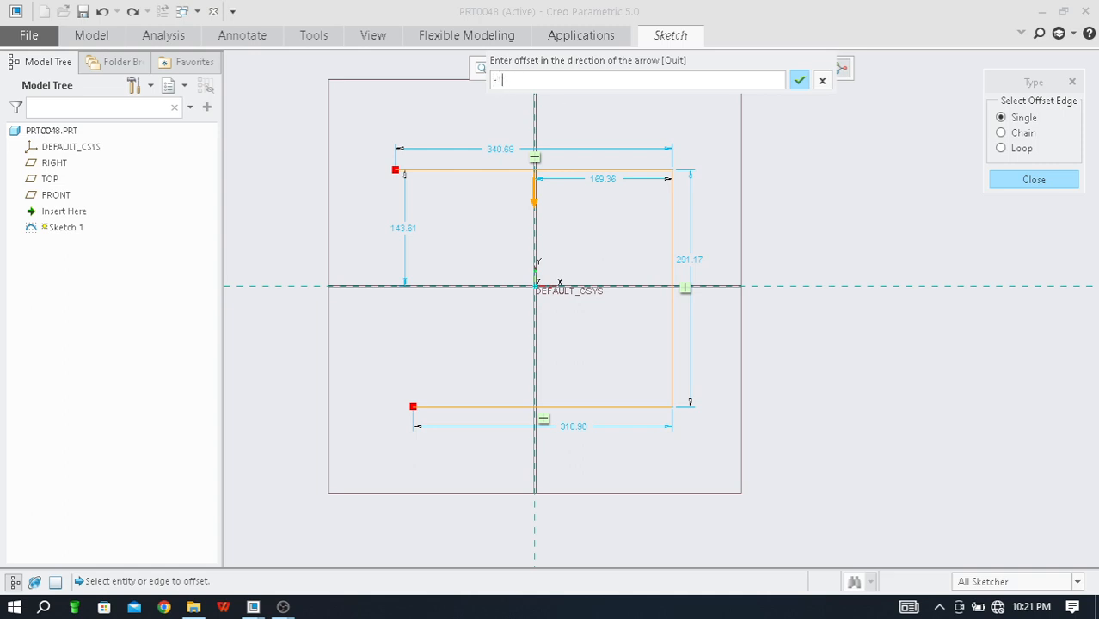
left_click(1000, 150)
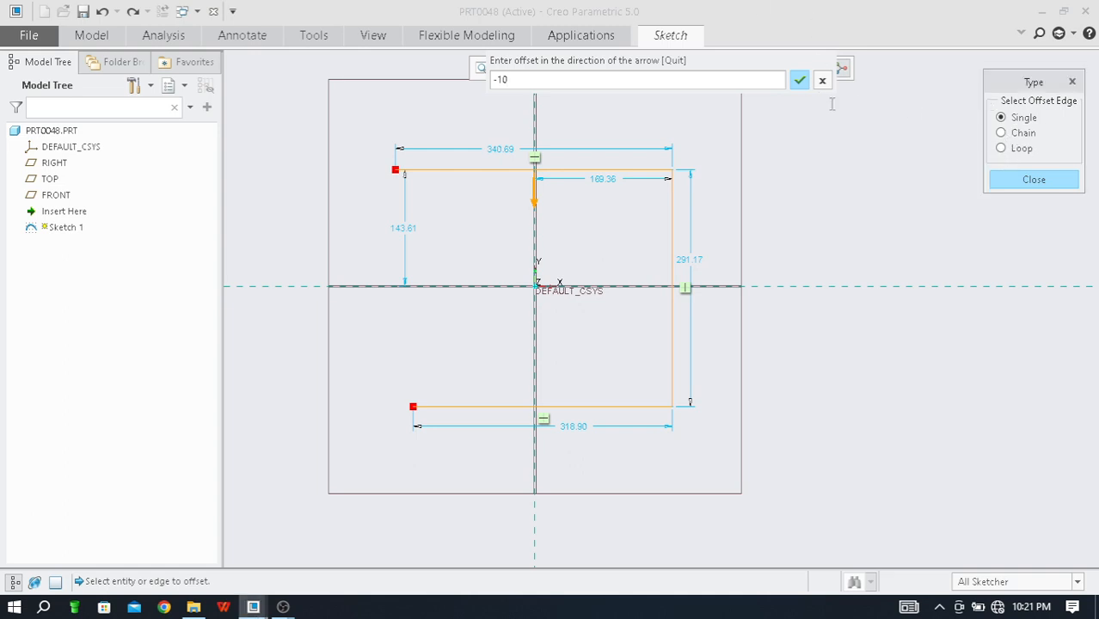
left_click(799, 81)
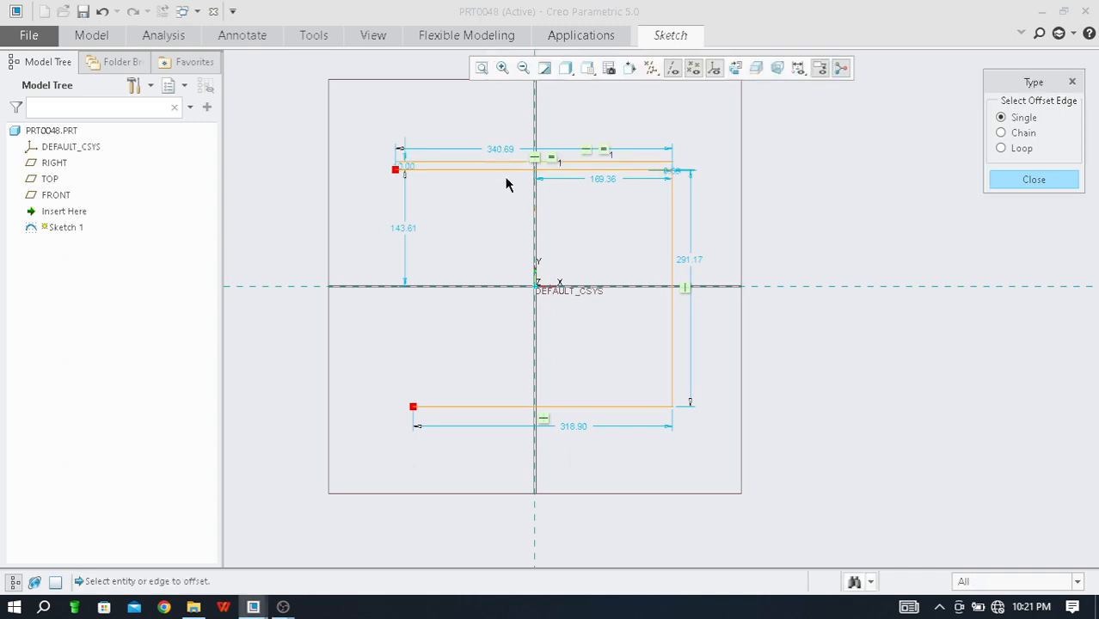
scroll(533, 167, "up", 3)
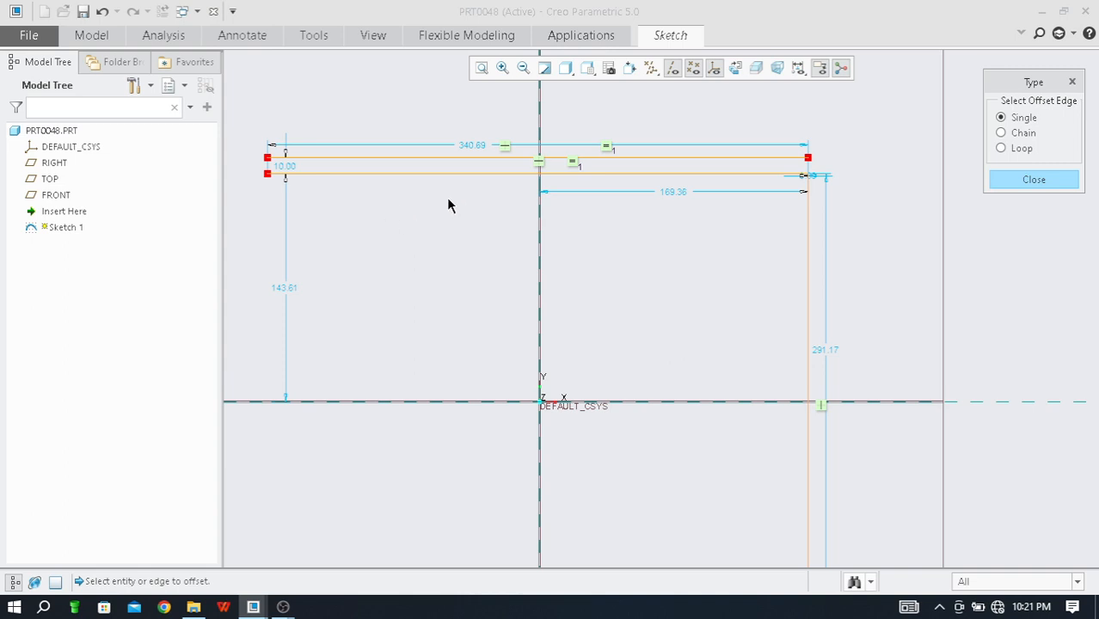
scroll(447, 202, "down", 2)
scroll(349, 177, "up", 3)
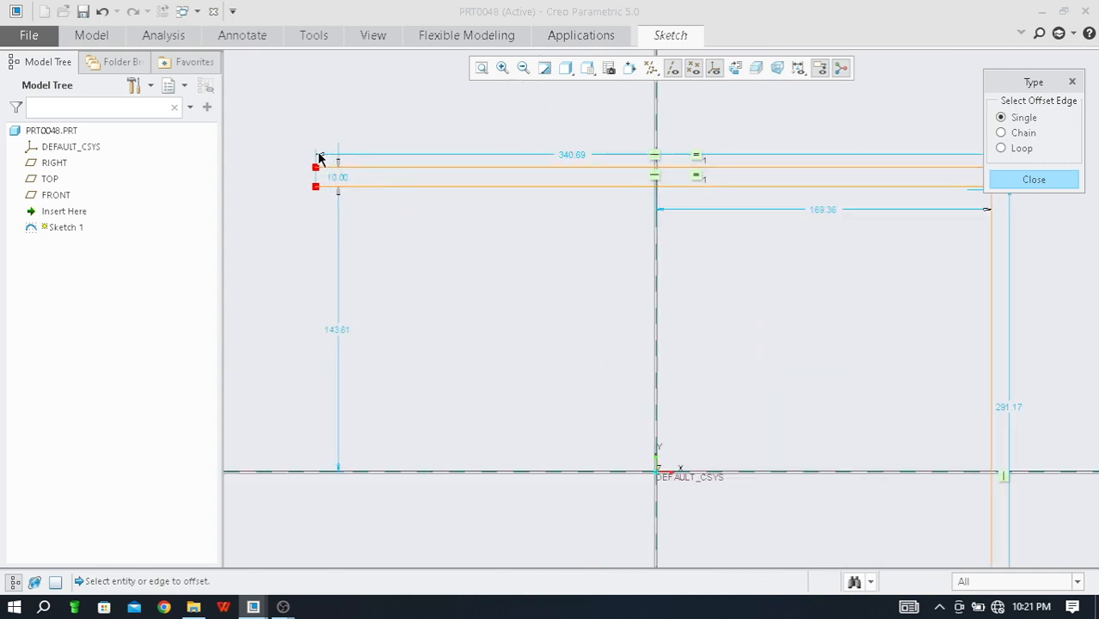
Offset the original open profile inward by 20 using the Loop option, selecting it by its bottom line
scroll(319, 152, "down", 2)
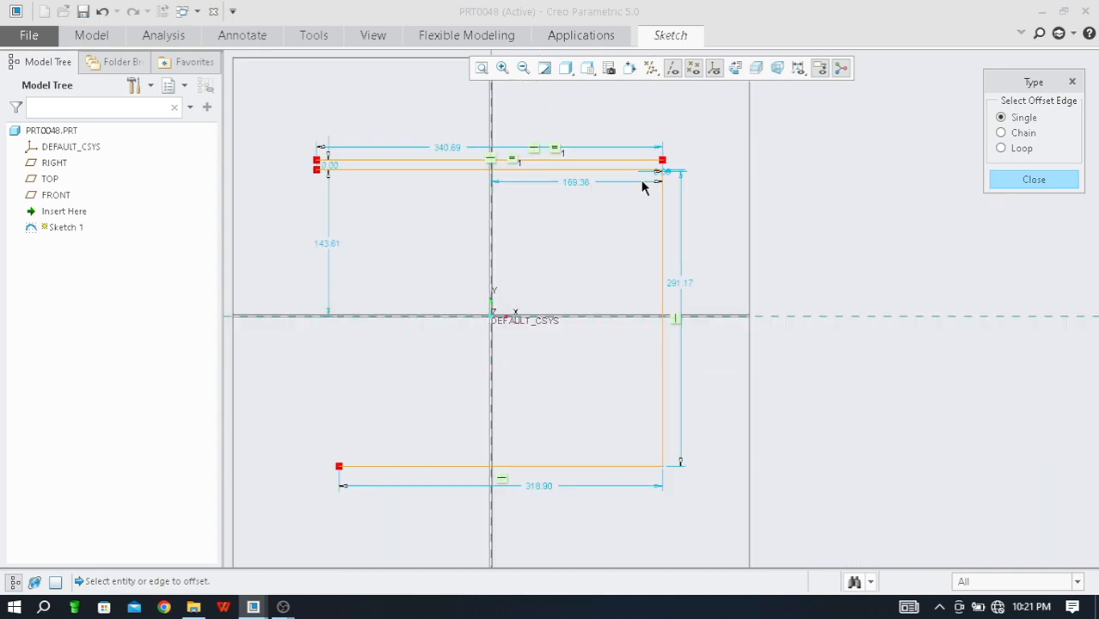
left_click(1001, 148)
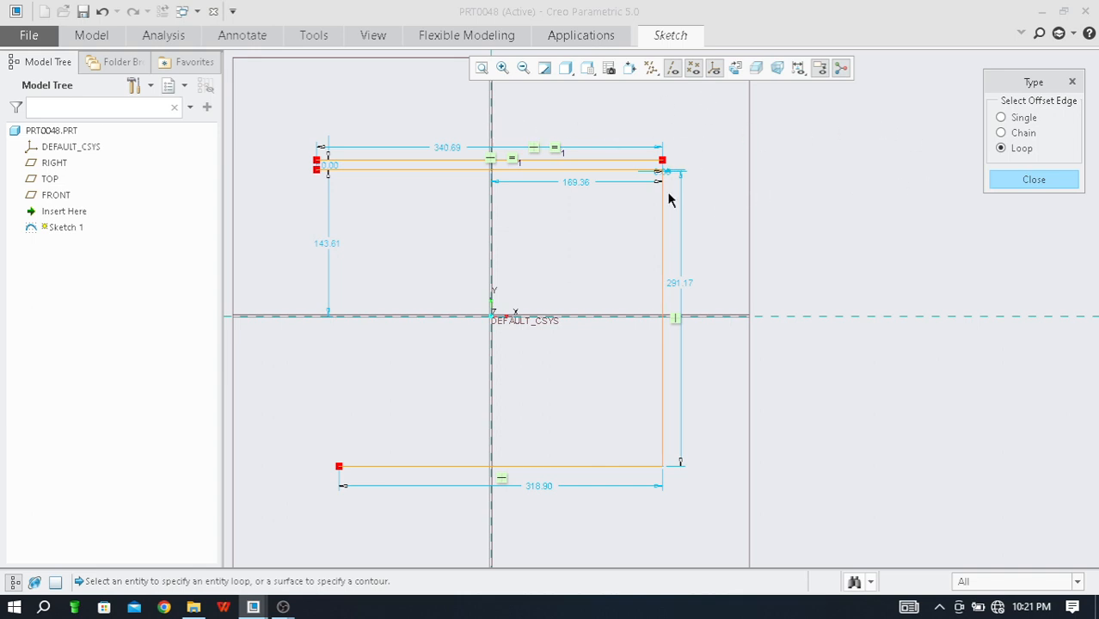
left_click(592, 467)
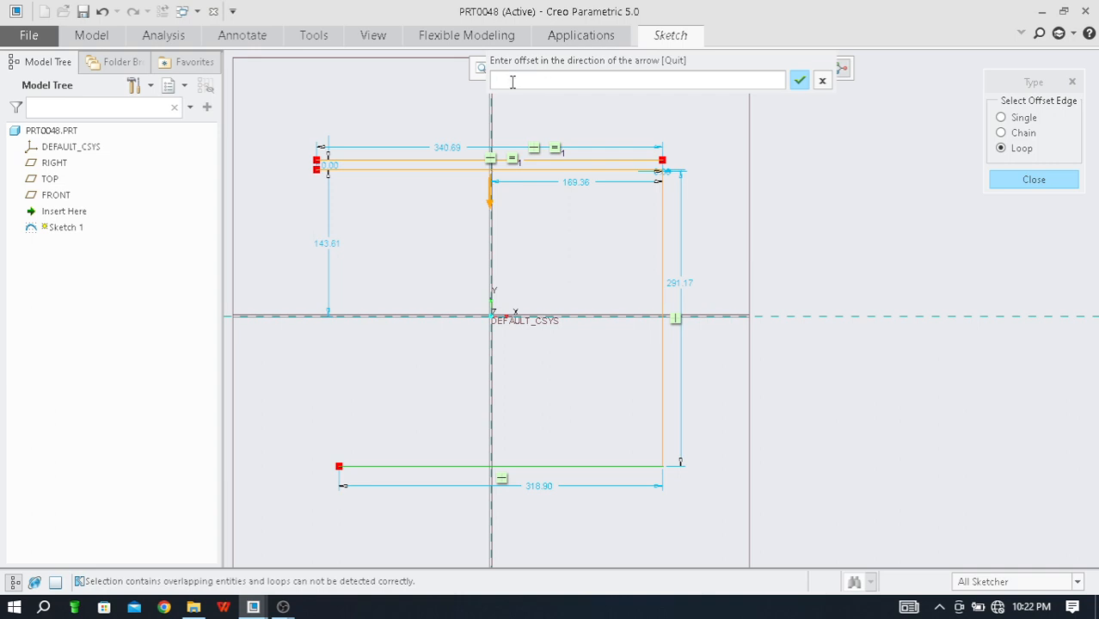
type("20")
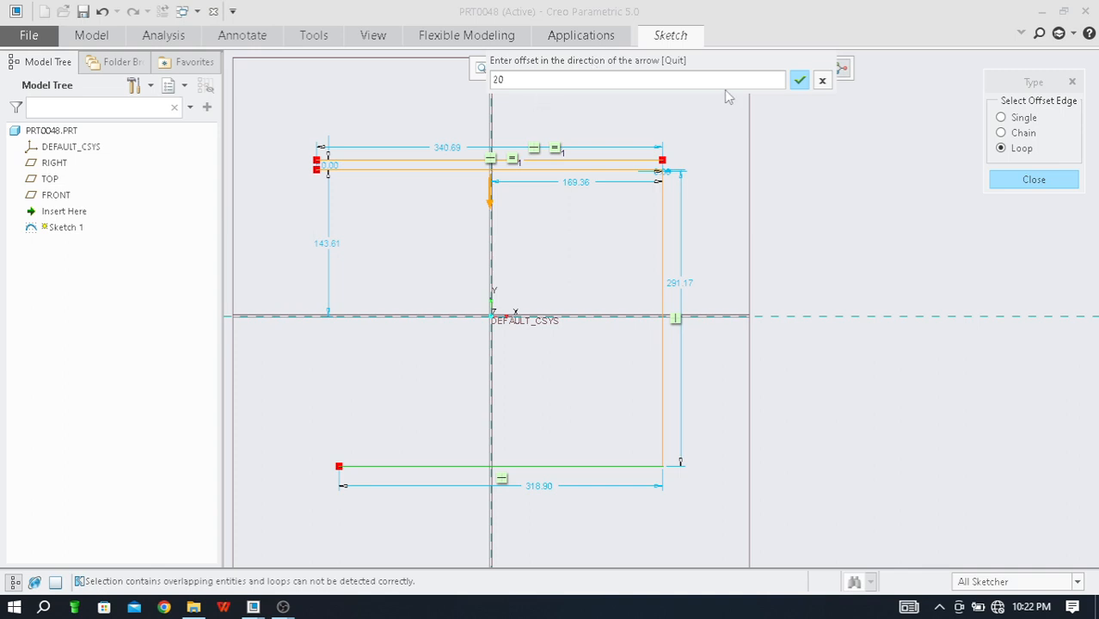
left_click(799, 79)
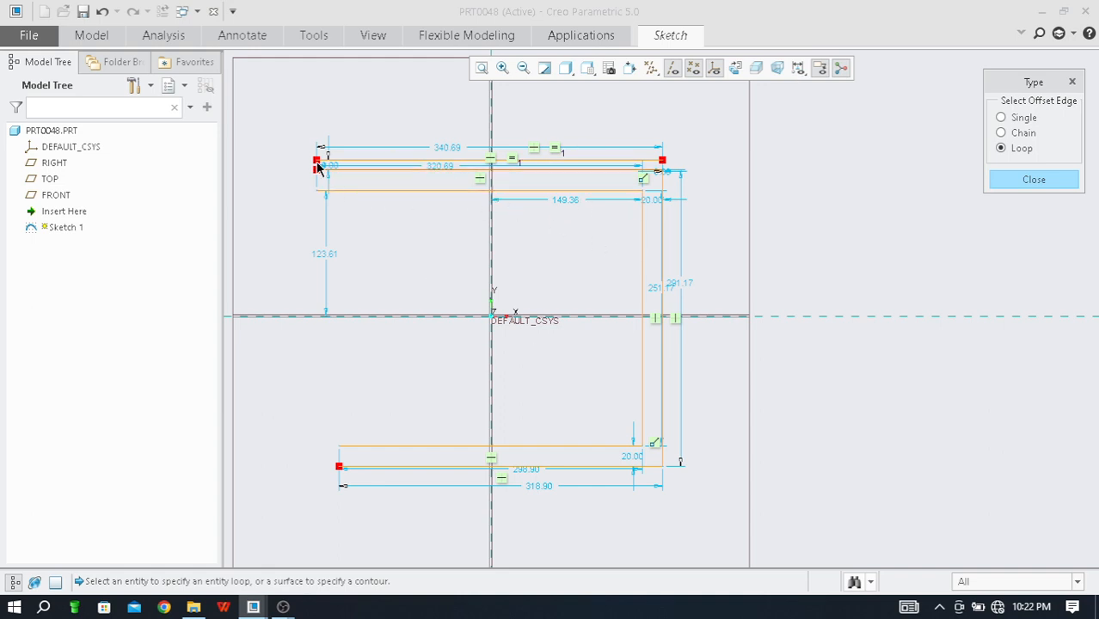
Examine the loop offset's ends, corners and spacing from the original profile and the single offset line above it
scroll(314, 163, "up", 3)
scroll(287, 211, "down", 1)
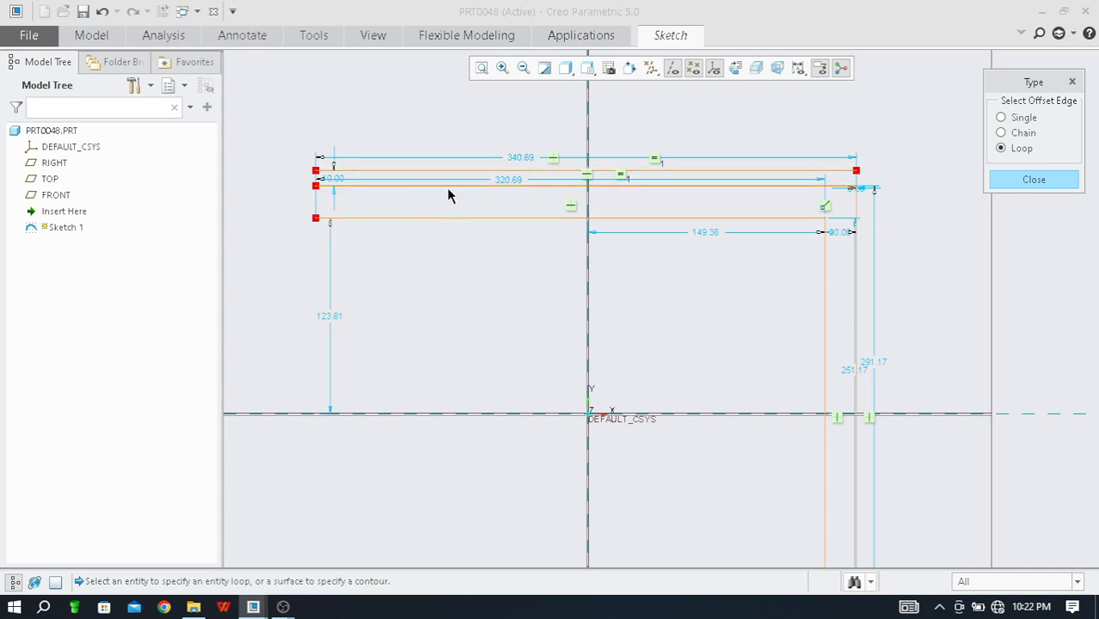
scroll(422, 191, "up", 2)
scroll(419, 188, "down", 1)
scroll(419, 188, "down", 2)
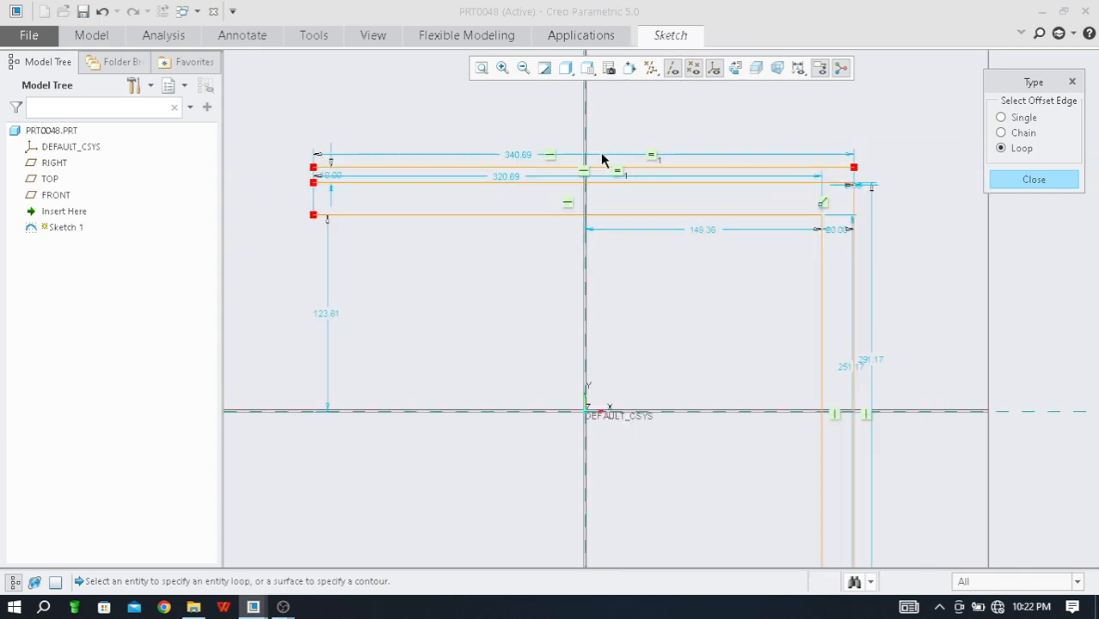
scroll(552, 155, "down", 1)
scroll(800, 222, "up", 2)
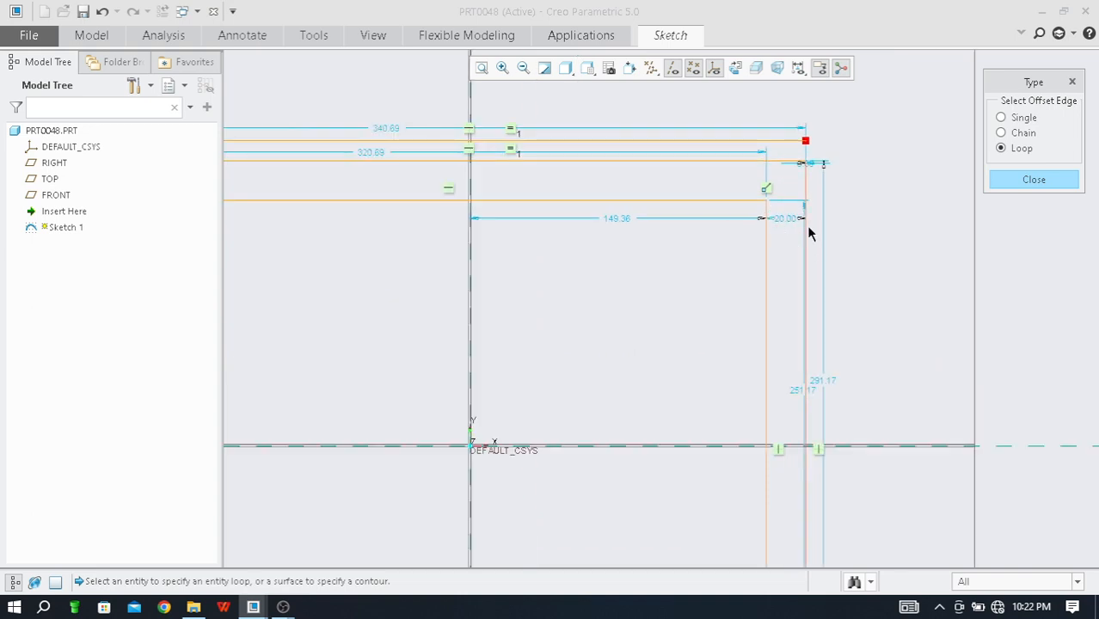
scroll(757, 189, "down", 1)
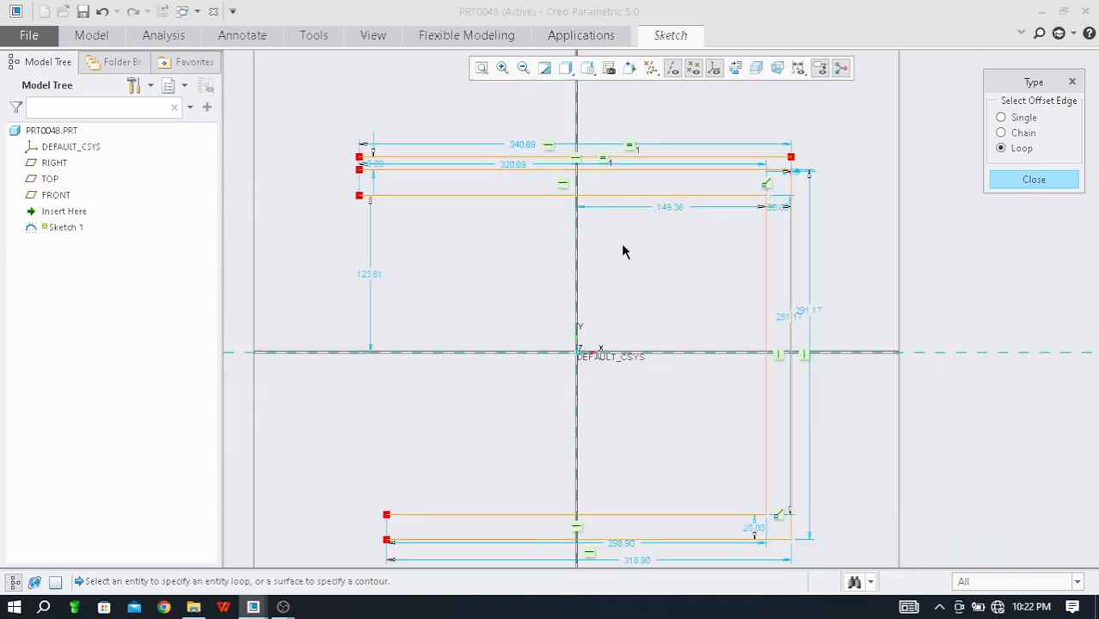
scroll(624, 251, "down", 2)
scroll(658, 457, "up", 2)
scroll(722, 455, "down", 1)
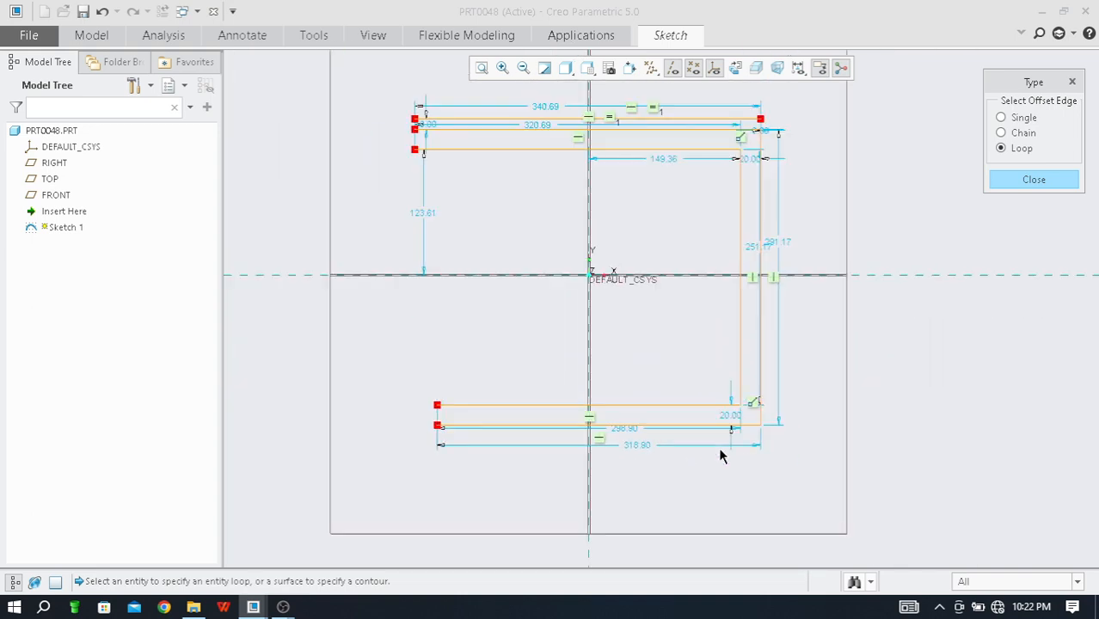
scroll(724, 449, "up", 2)
scroll(688, 447, "down", 2)
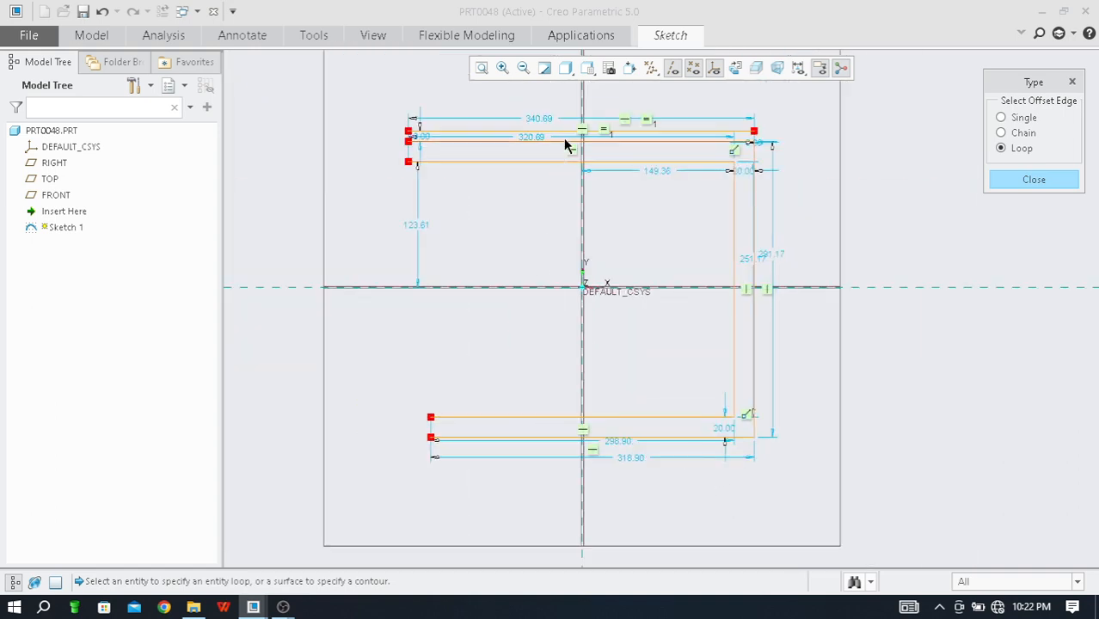
scroll(572, 136, "up", 1)
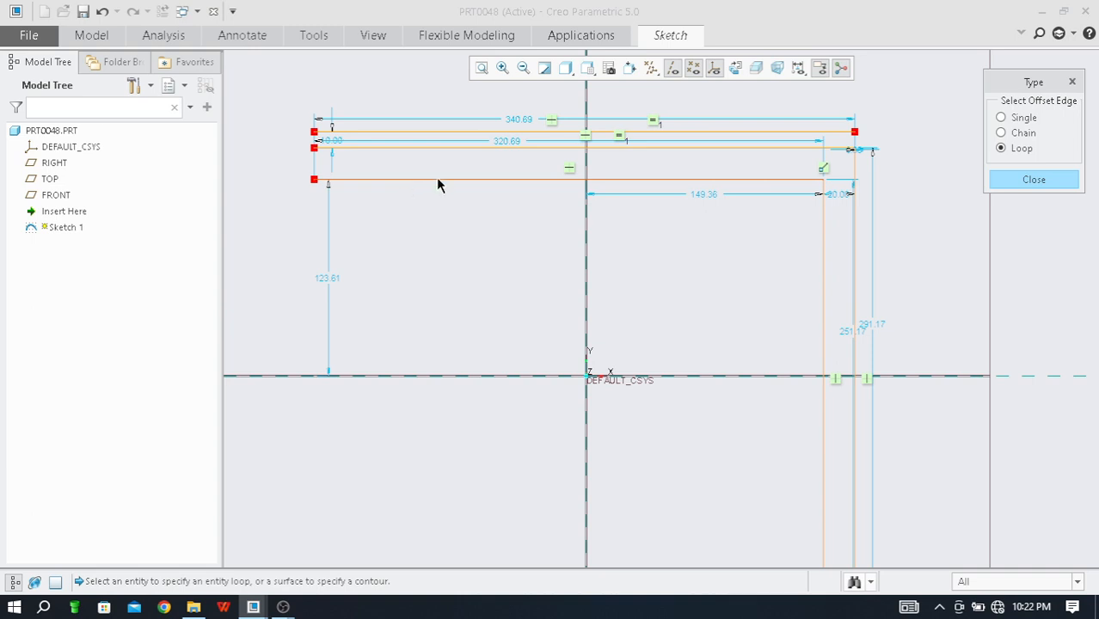
End the Offset command and undo the loop offset and the single top-line offset, keeping the original three-line profile
left_click(1020, 181)
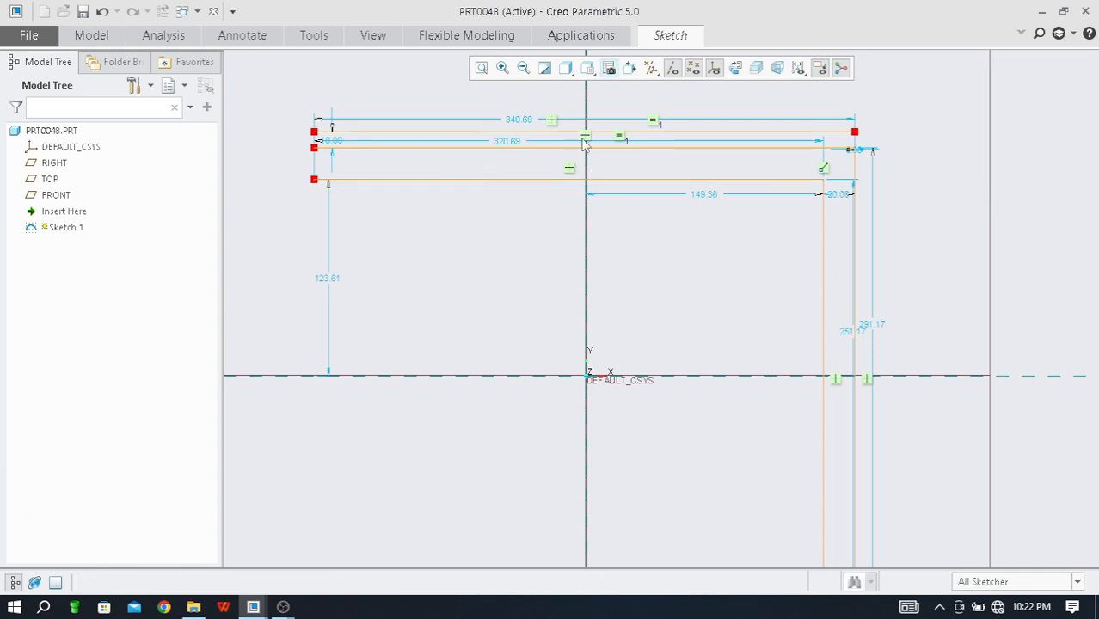
scroll(512, 209, "down", 2)
scroll(537, 239, "up", 3)
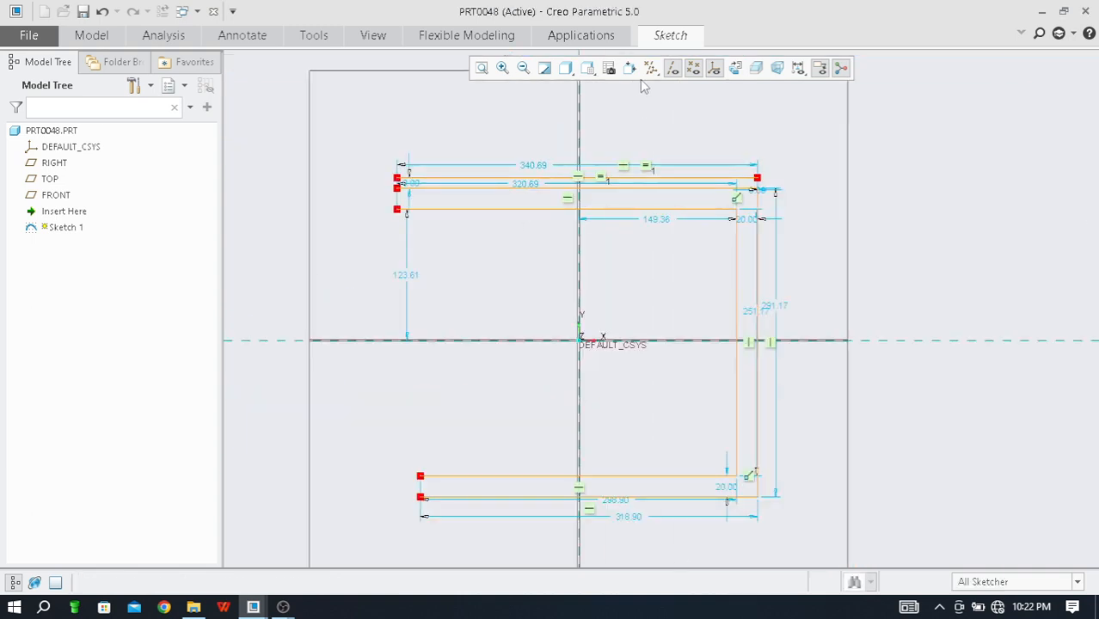
left_click(662, 39)
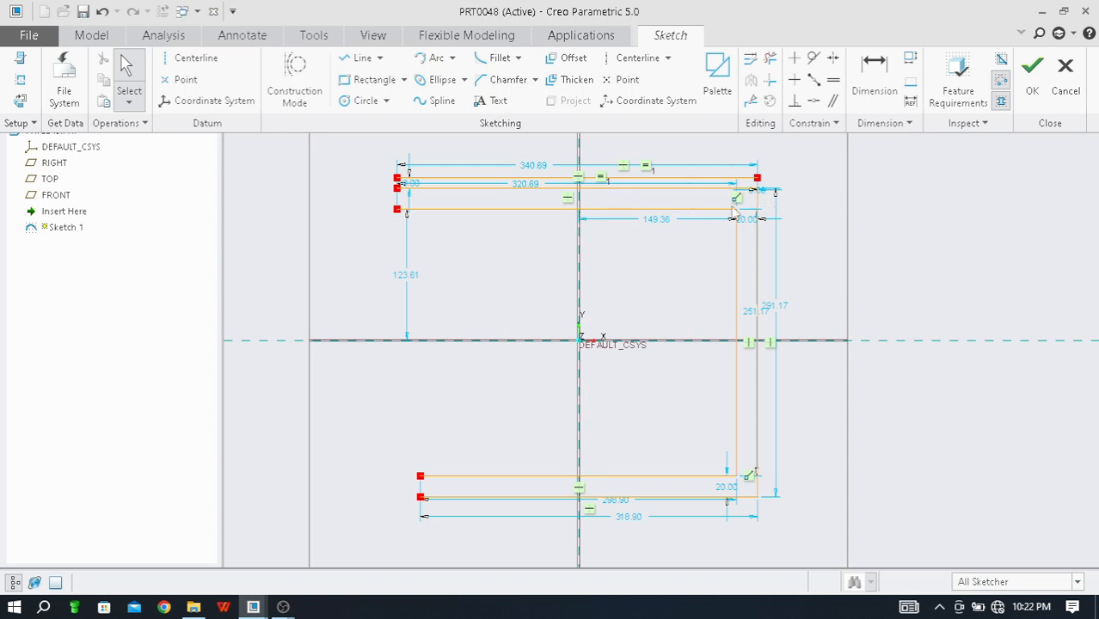
left_click(674, 222)
key("ctrl+z")
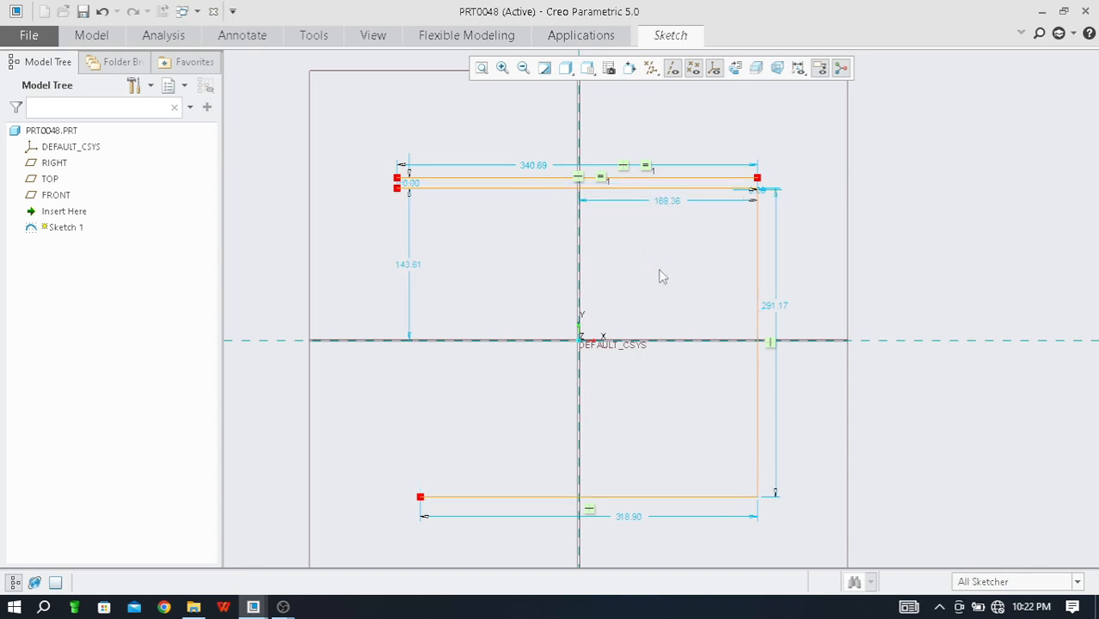
key("ctrl+z")
key("ctrl+z")
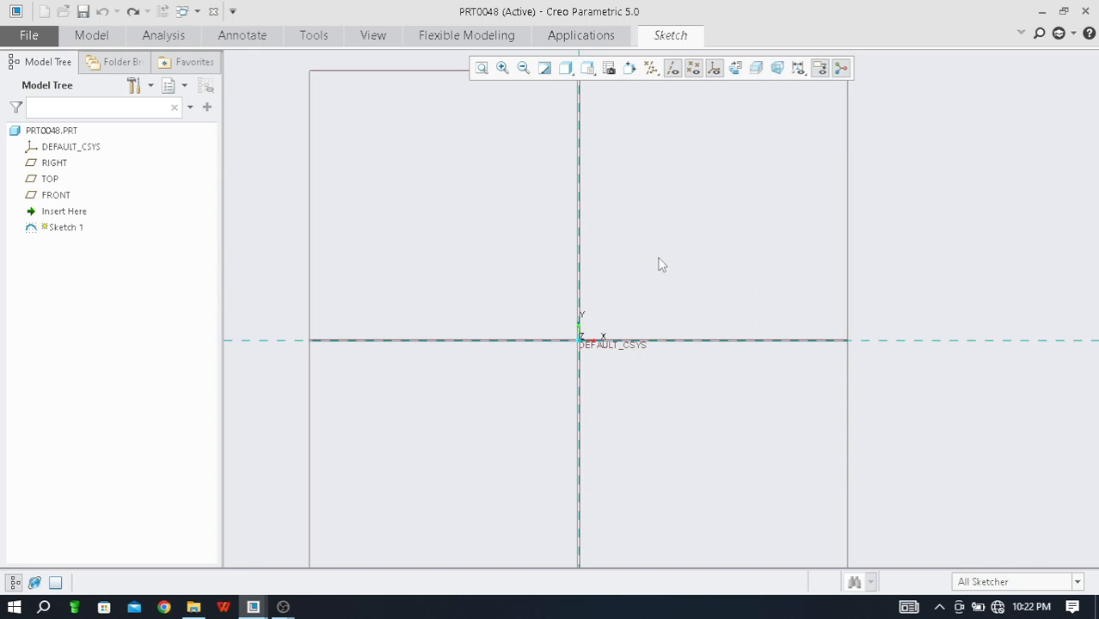
key("ctrl+y")
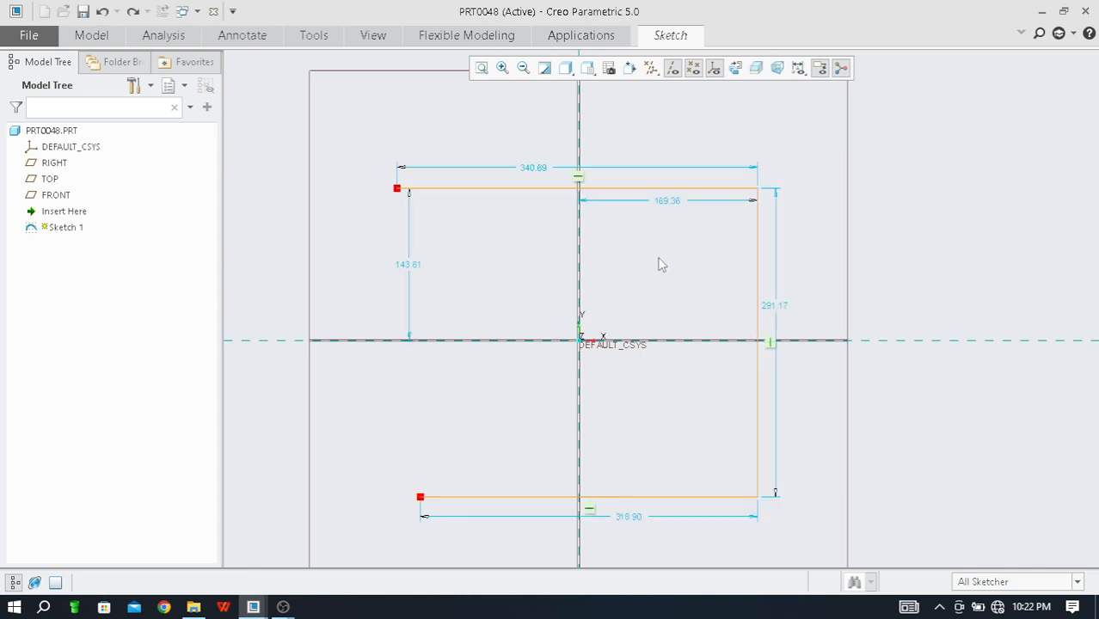
Accept the sketch of the open profile and refit the model in the view
left_click(668, 38)
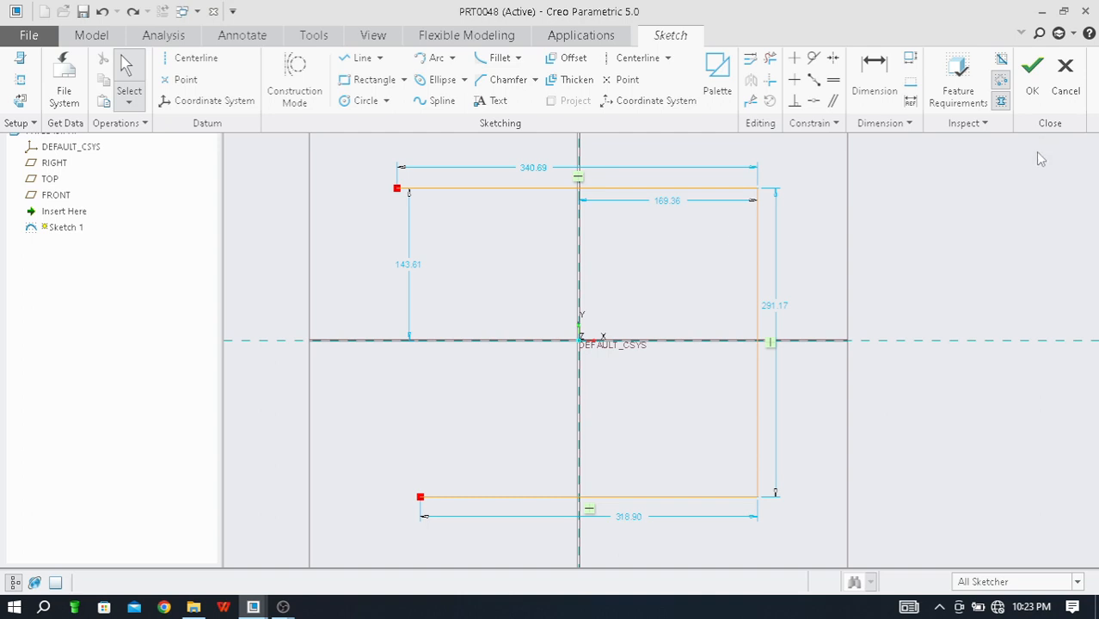
left_click(1034, 84)
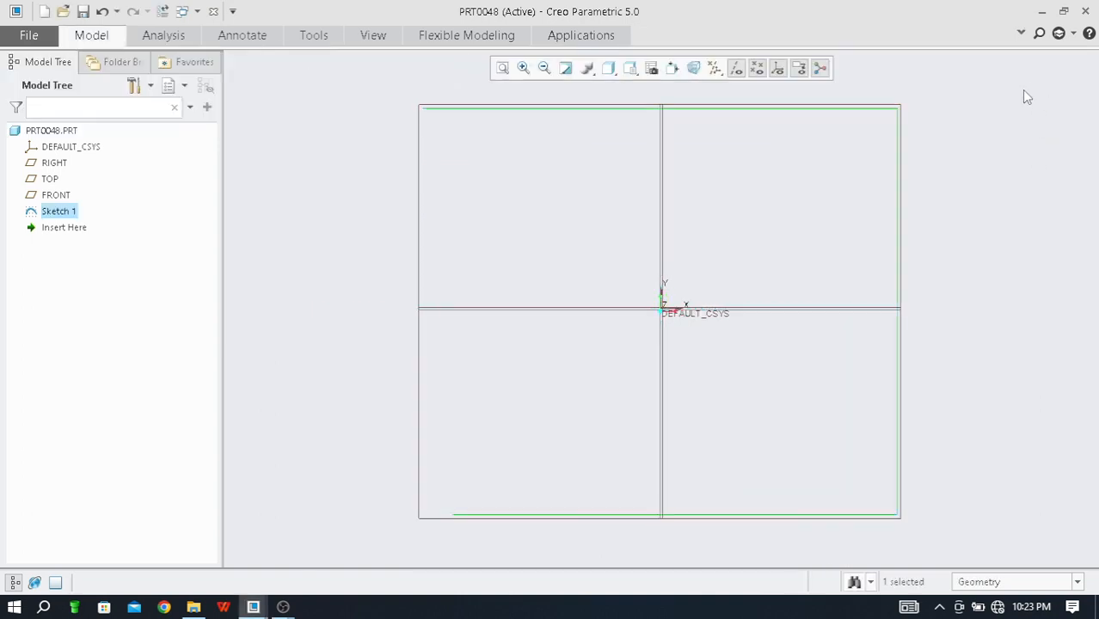
left_click(503, 68)
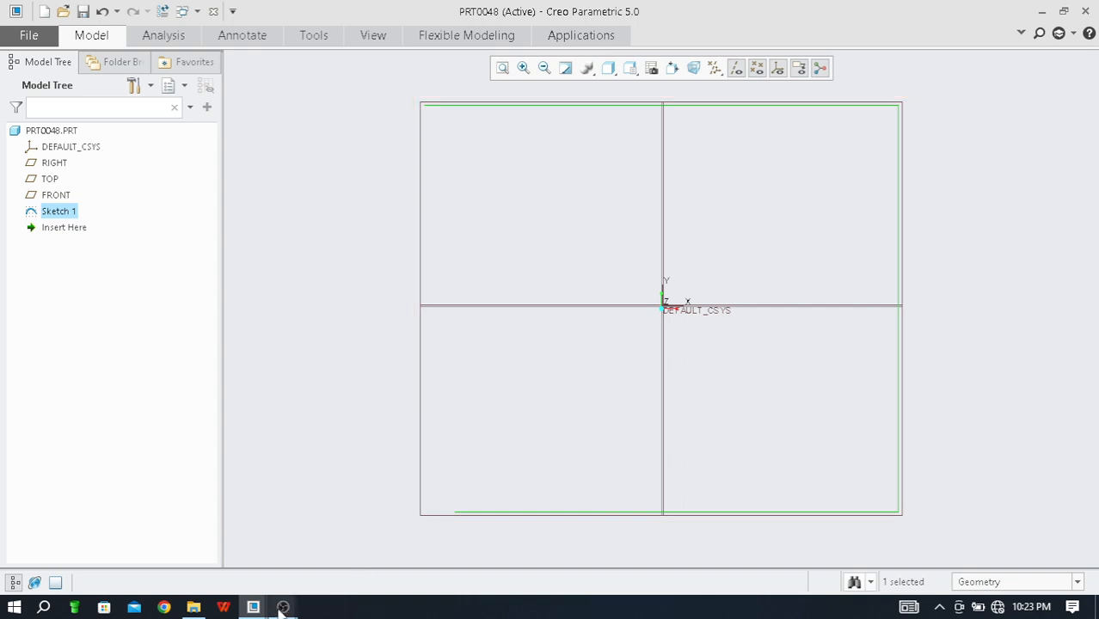
mouse_move(282, 609)
left_click(341, 542)
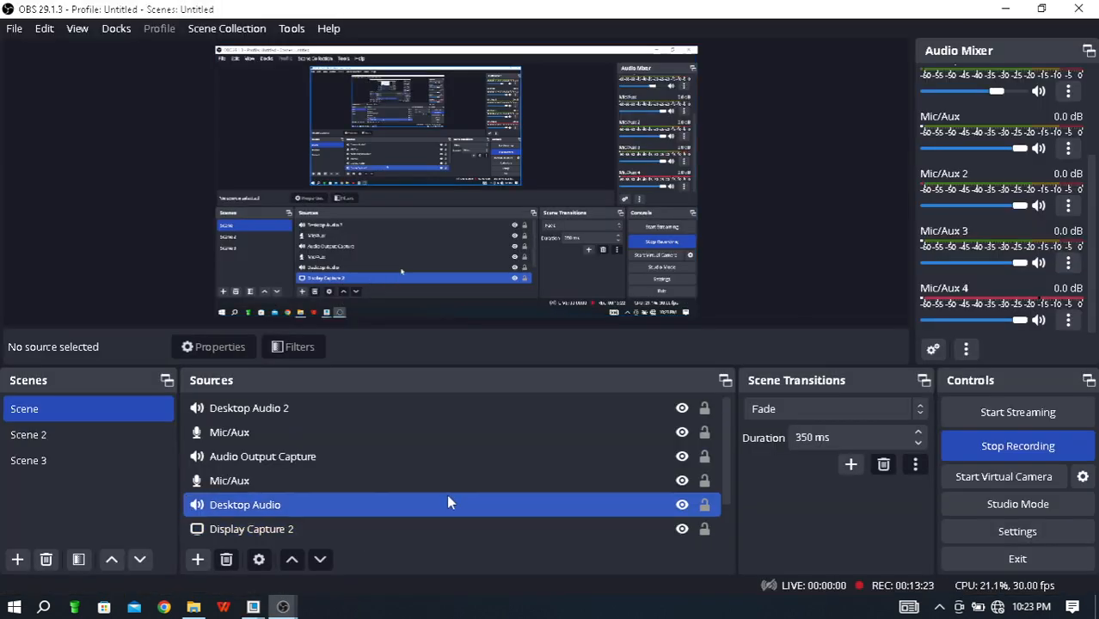